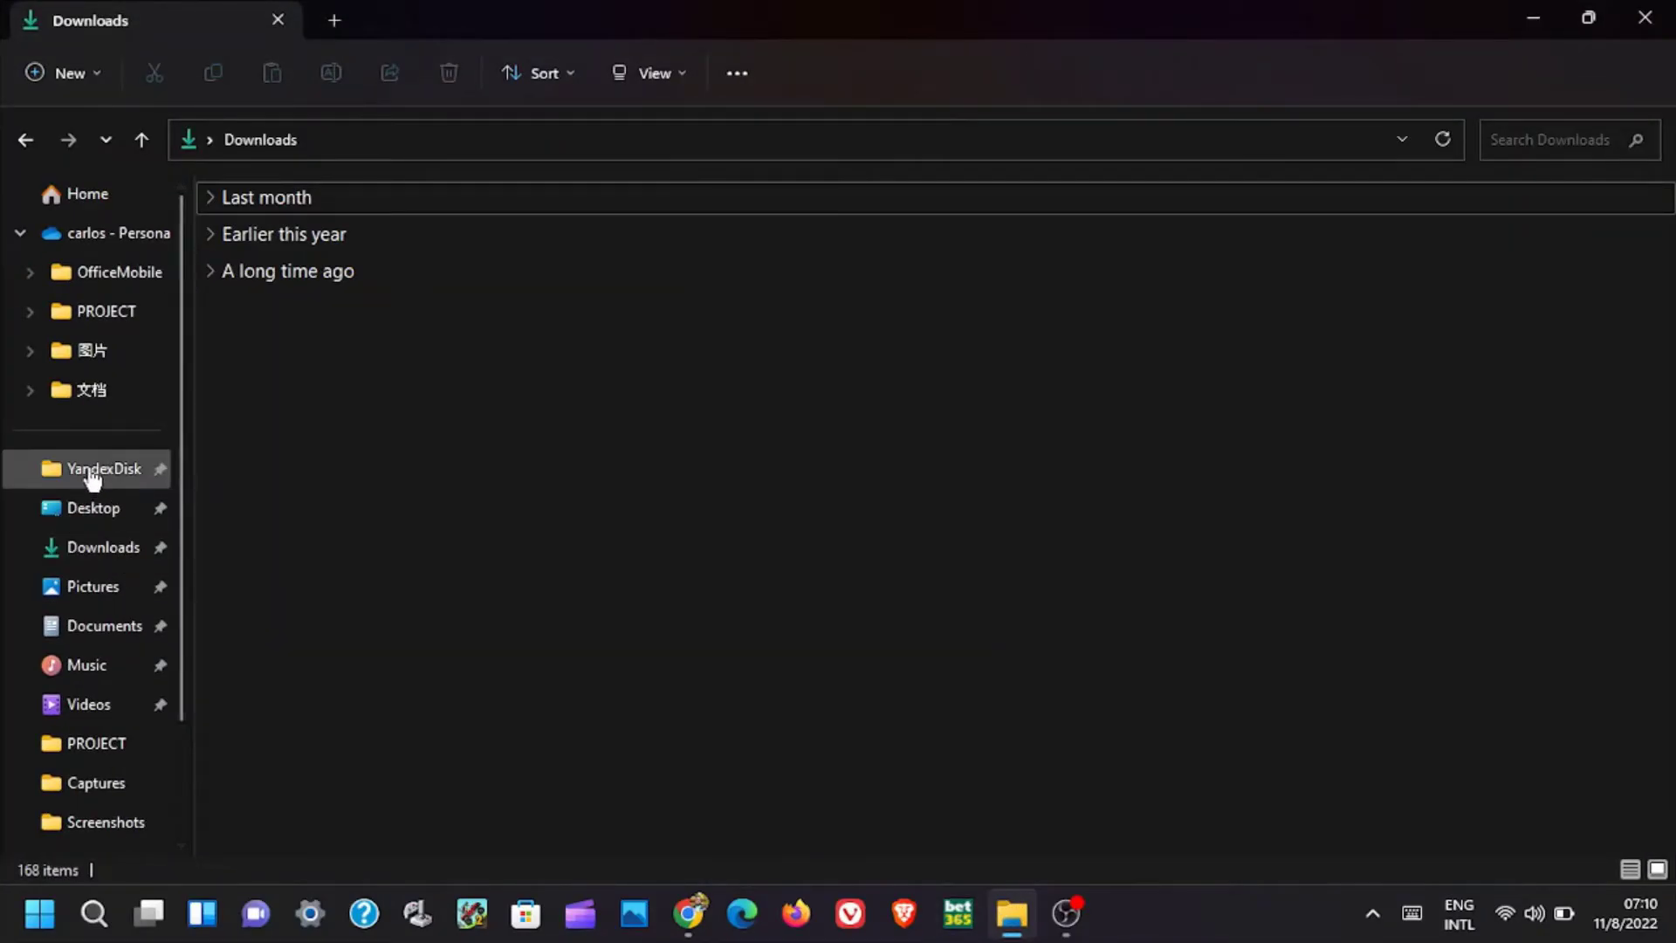
Launch Setup.exe from the CD Drive (E:) HSPA in File Explorer
scroll(104, 519, down, 4)
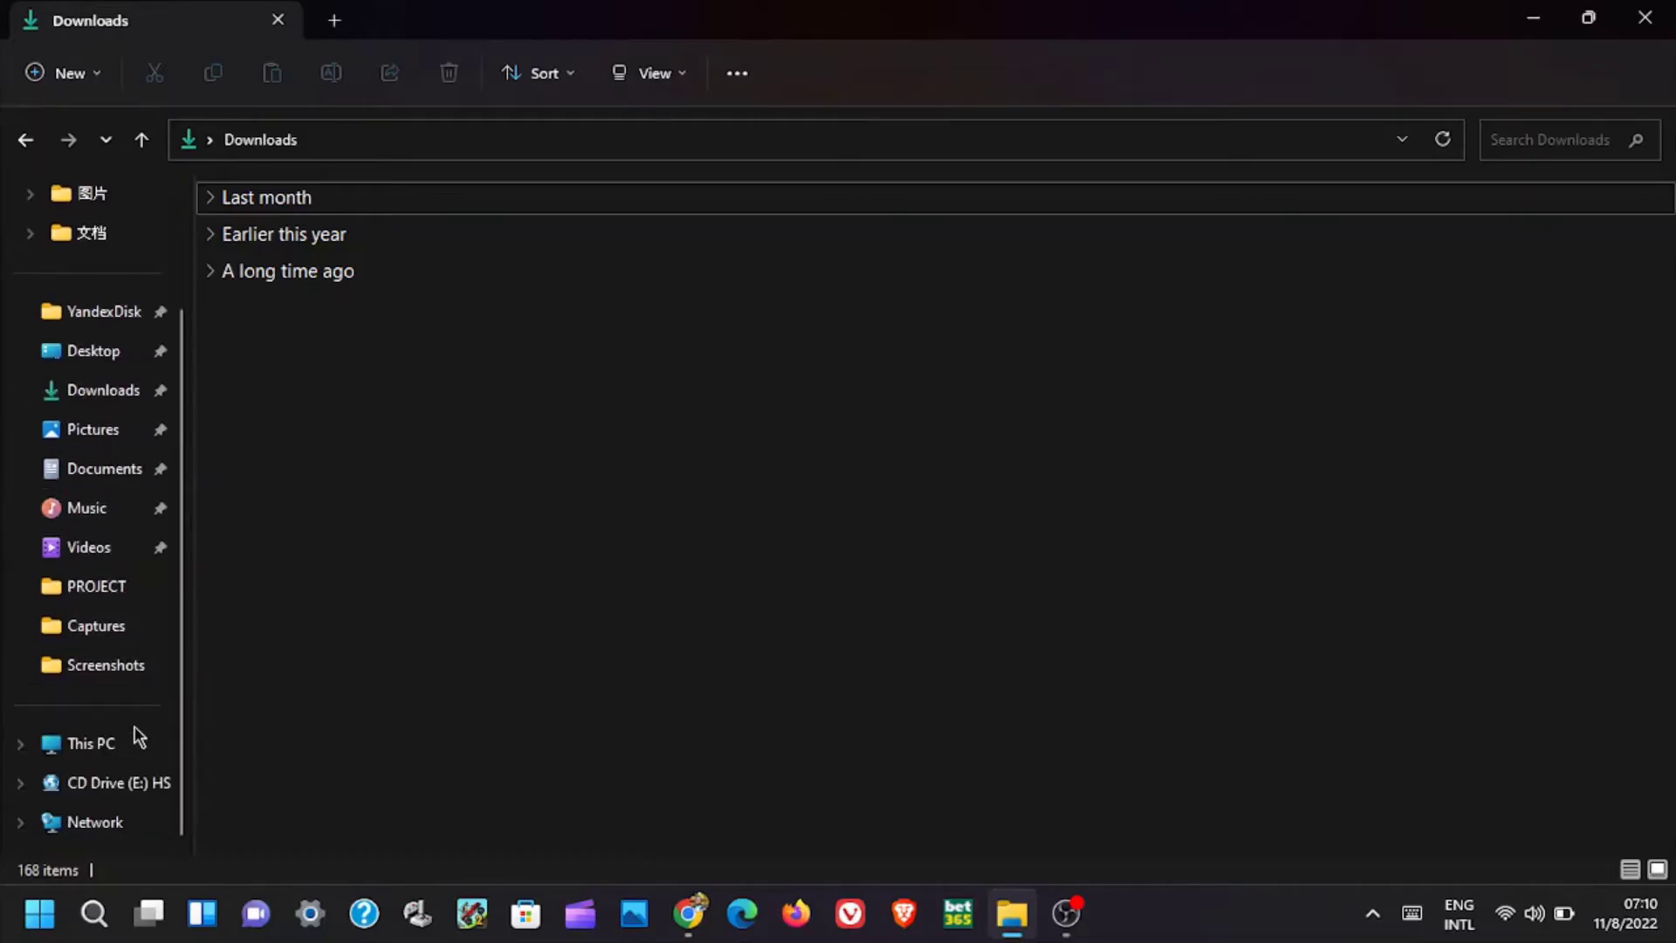
click(114, 788)
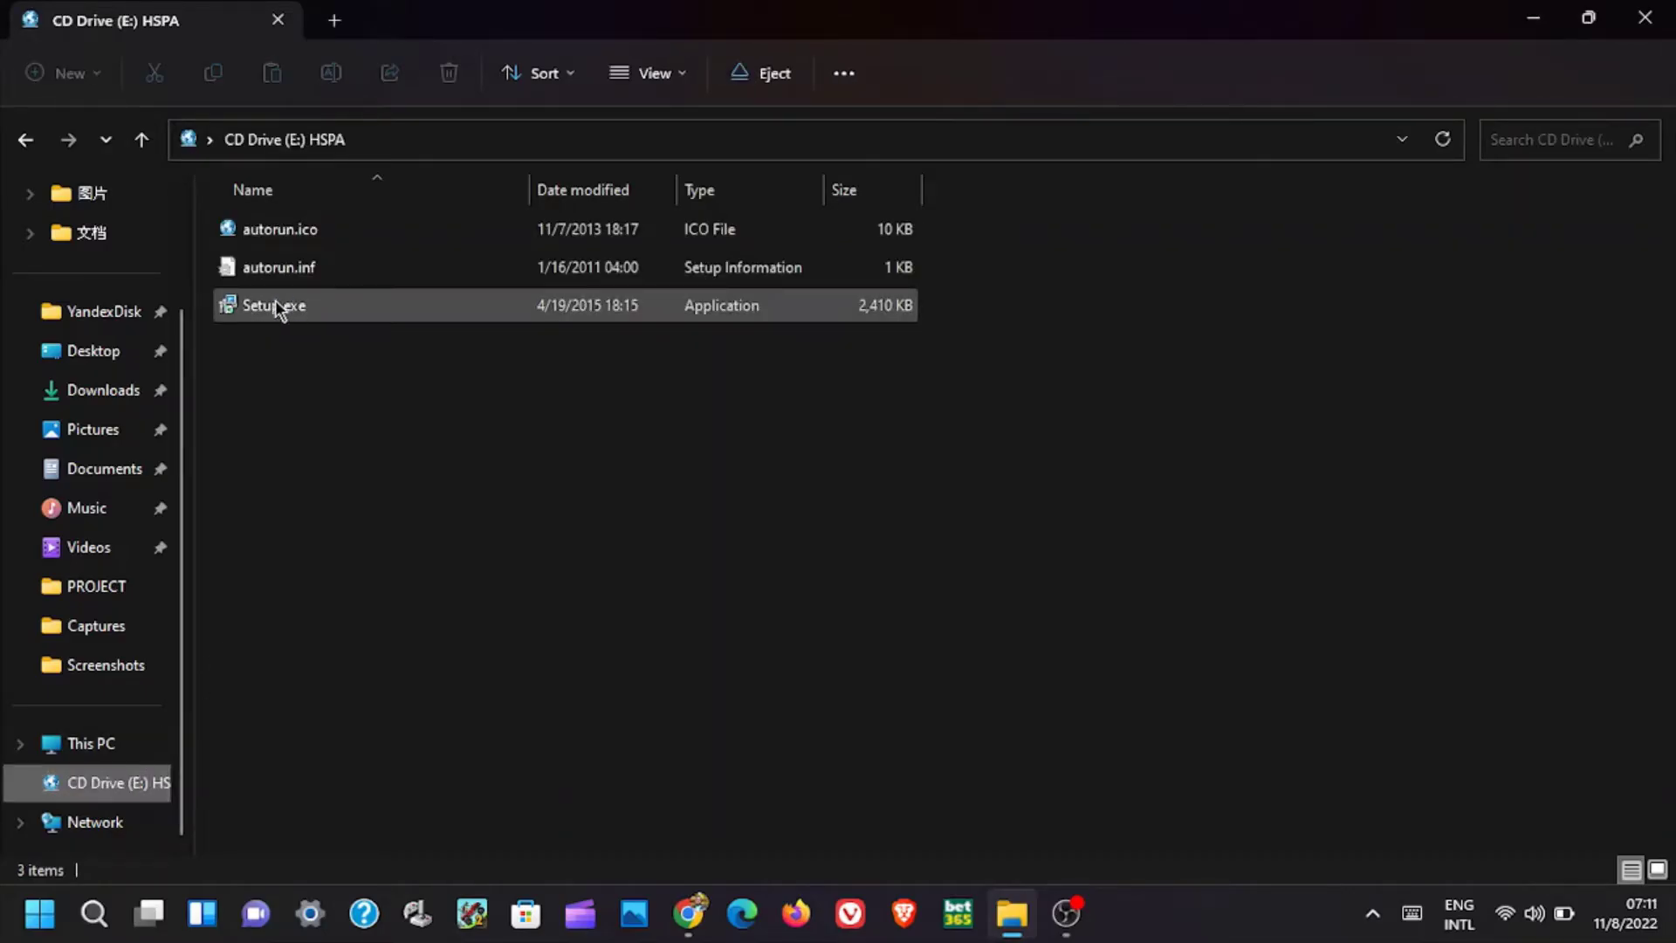
double_click(331, 310)
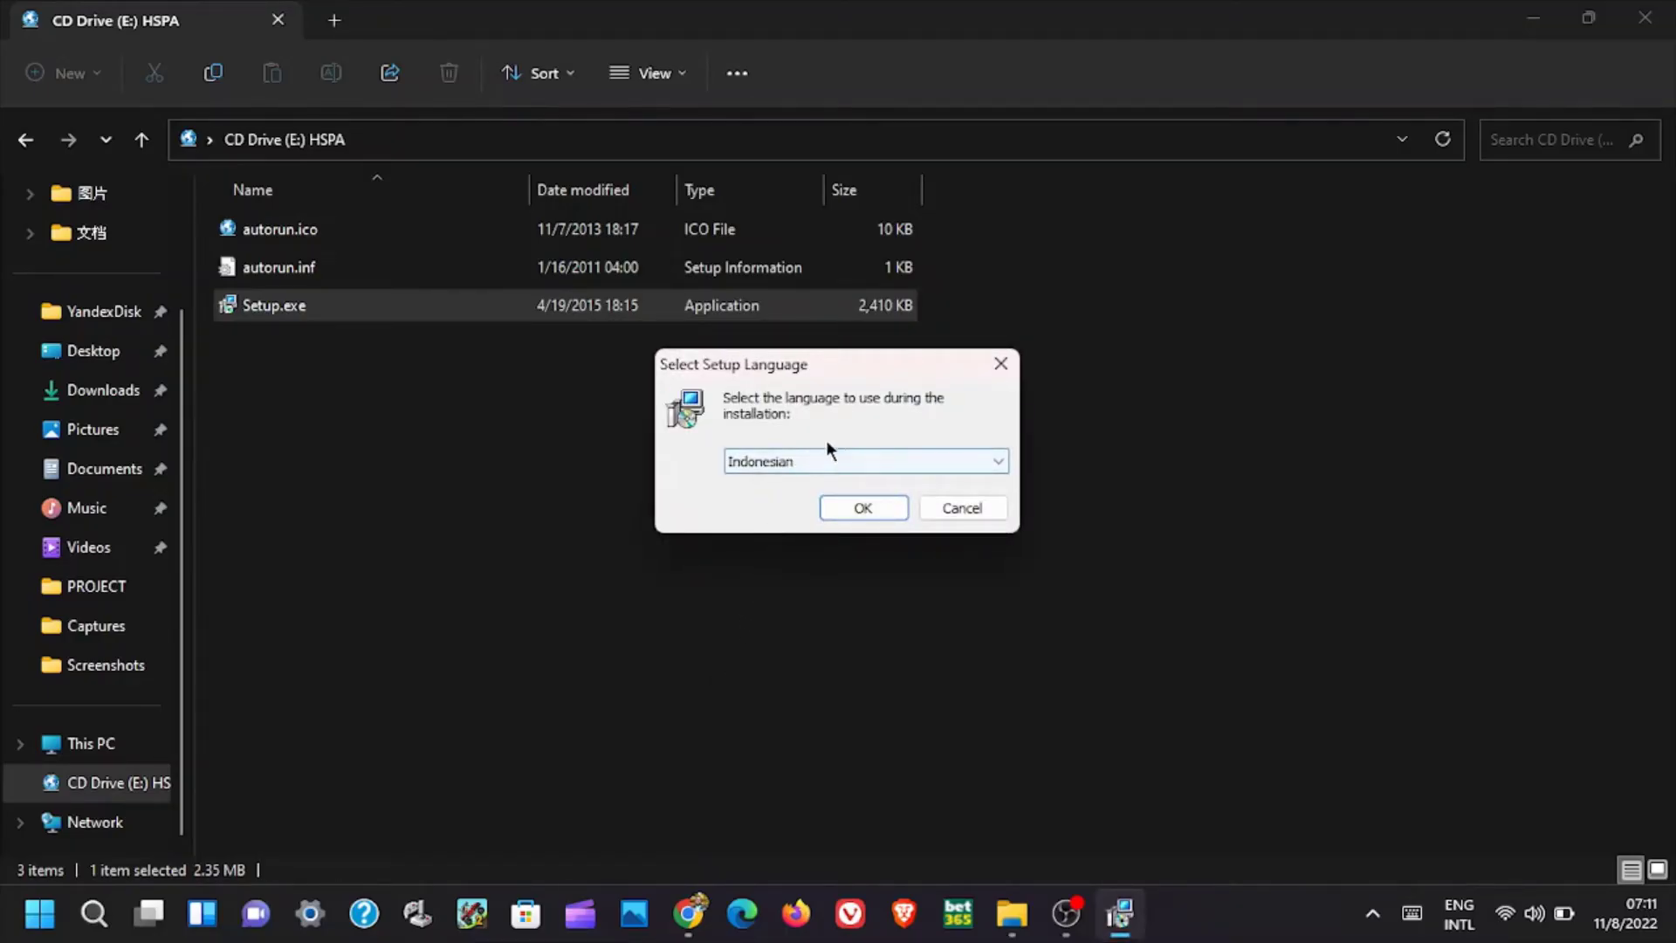
Choose English as the setup language
click(949, 462)
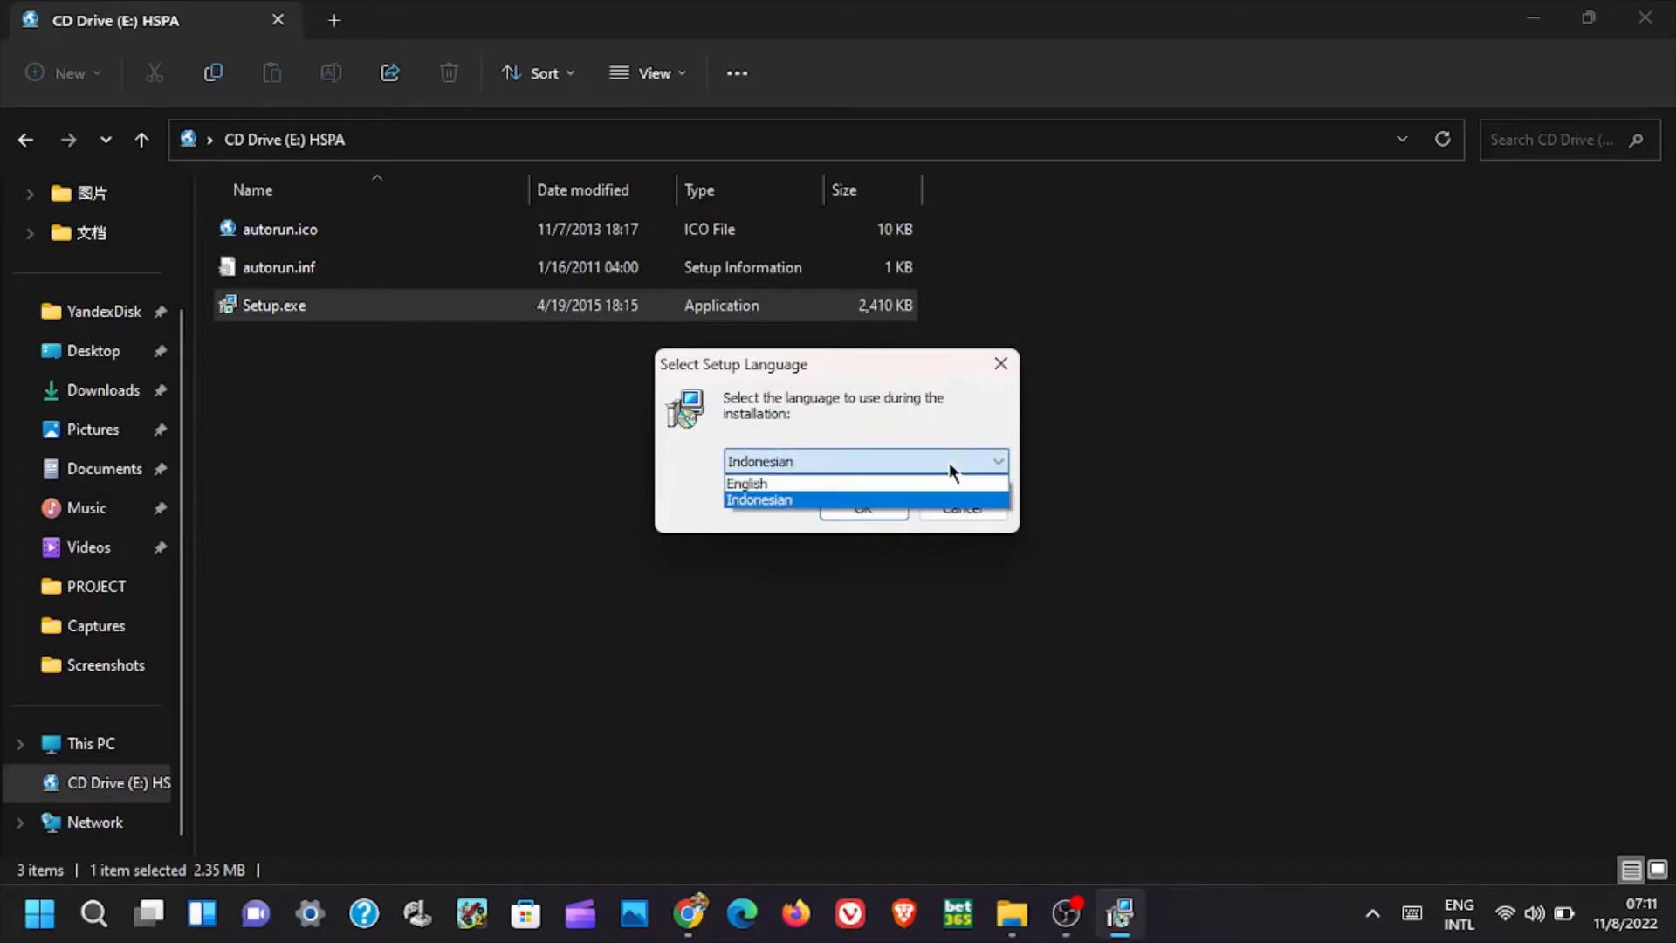
click(830, 483)
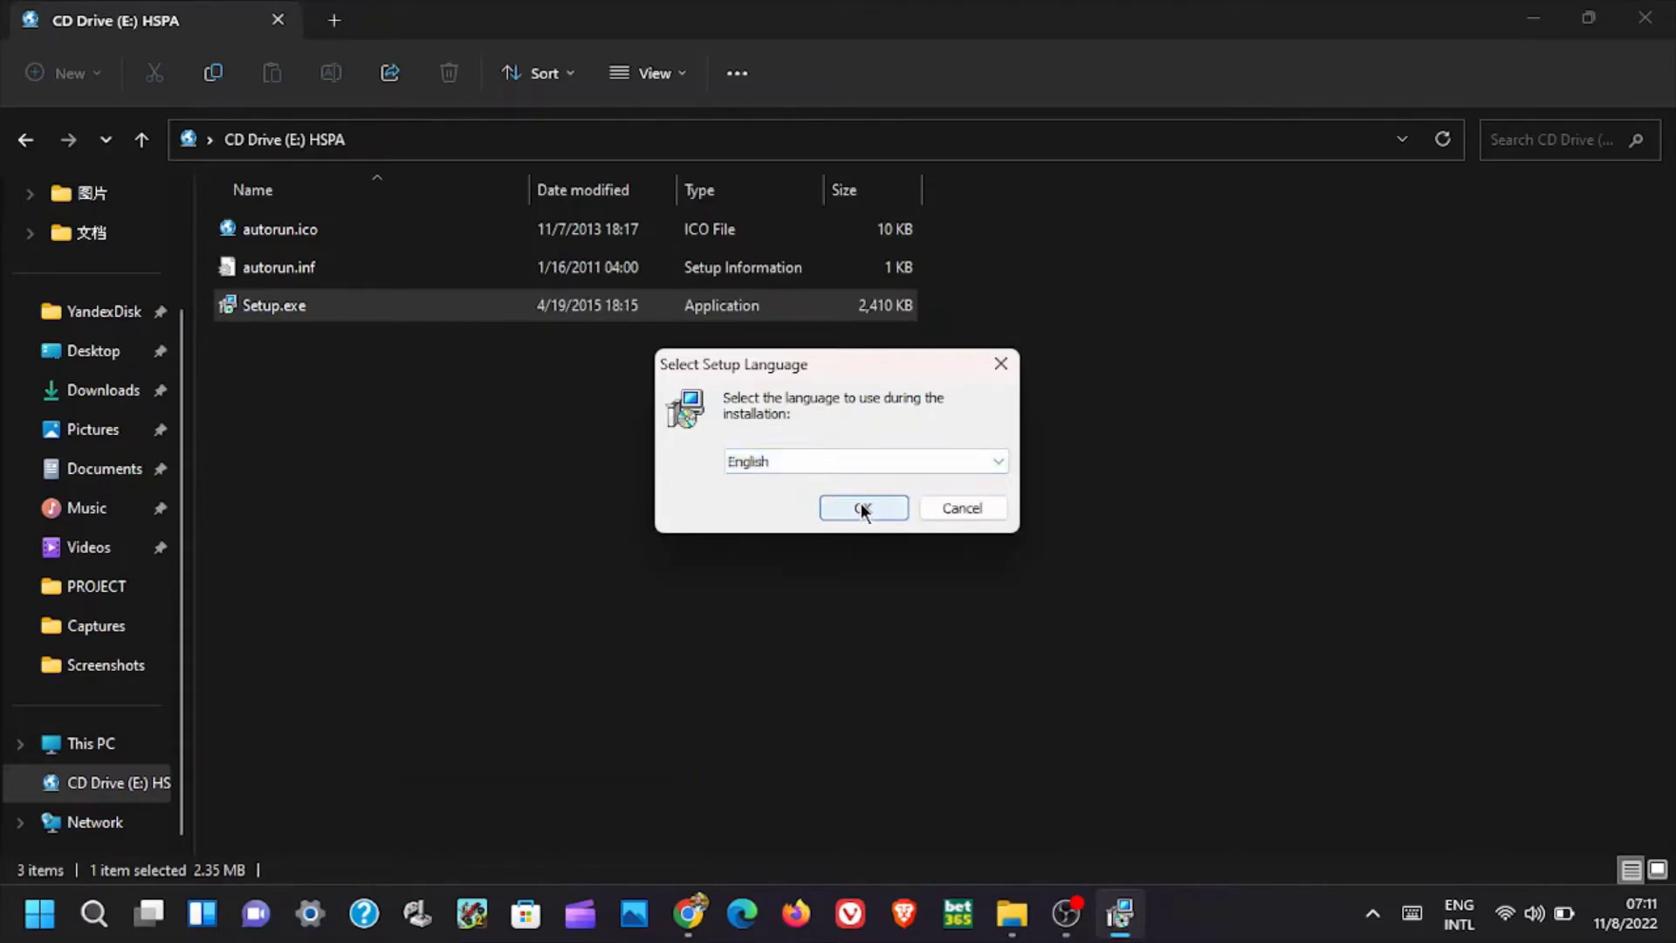
click(864, 509)
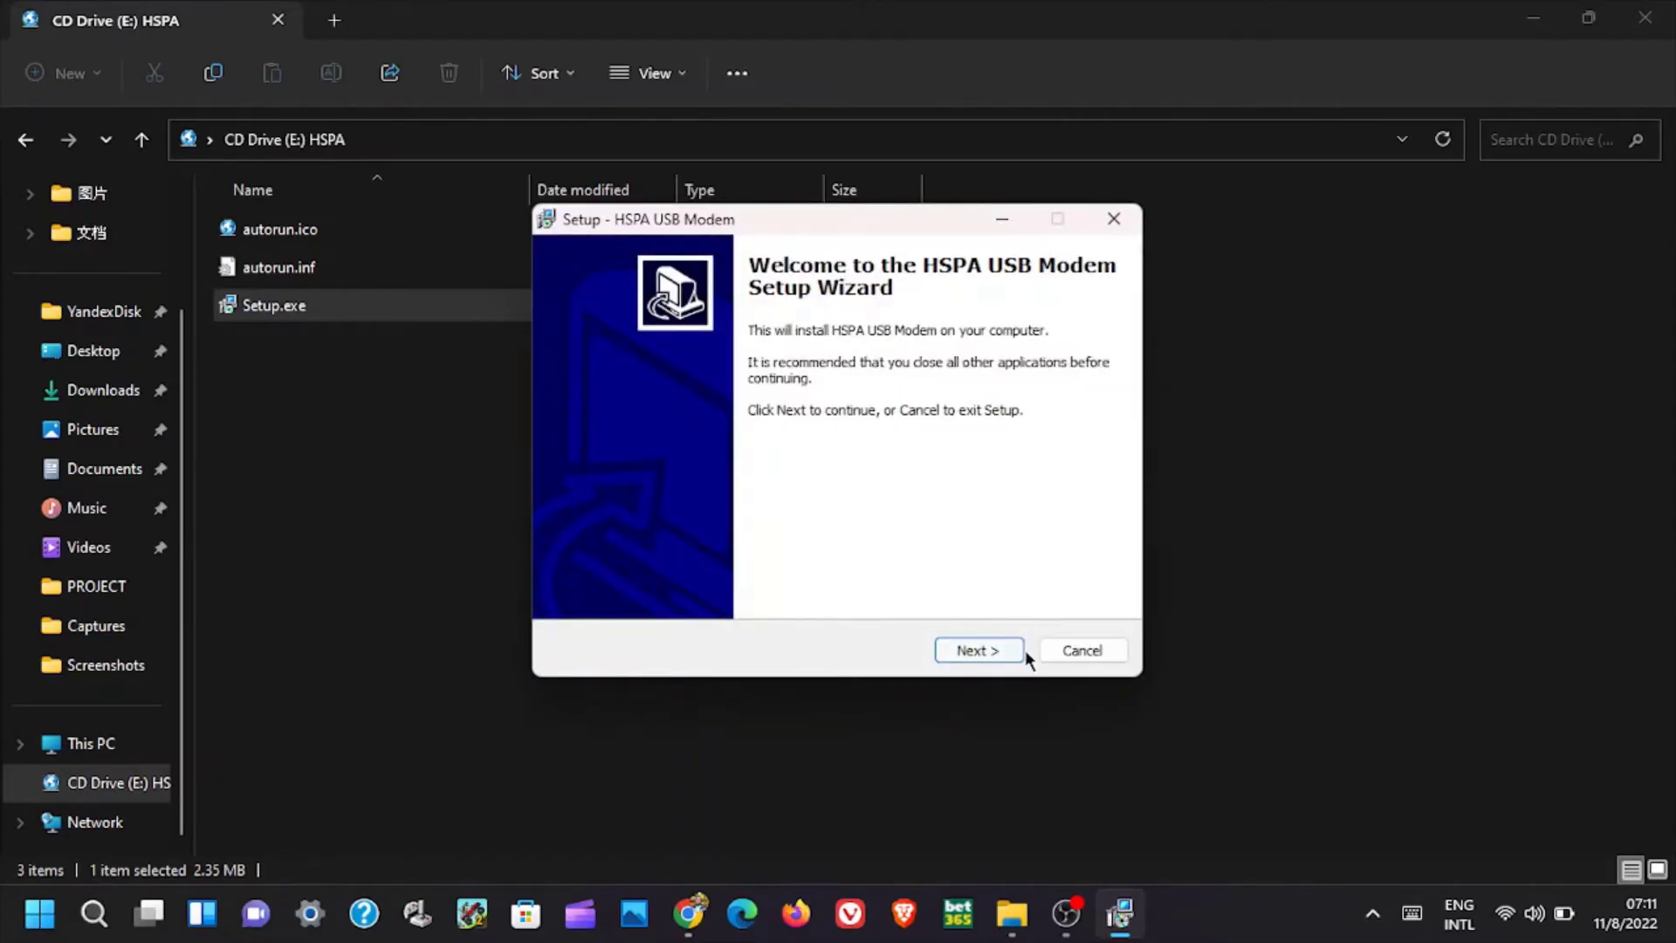
Accept the default install folder and Start Menu folder, then start installing
click(992, 650)
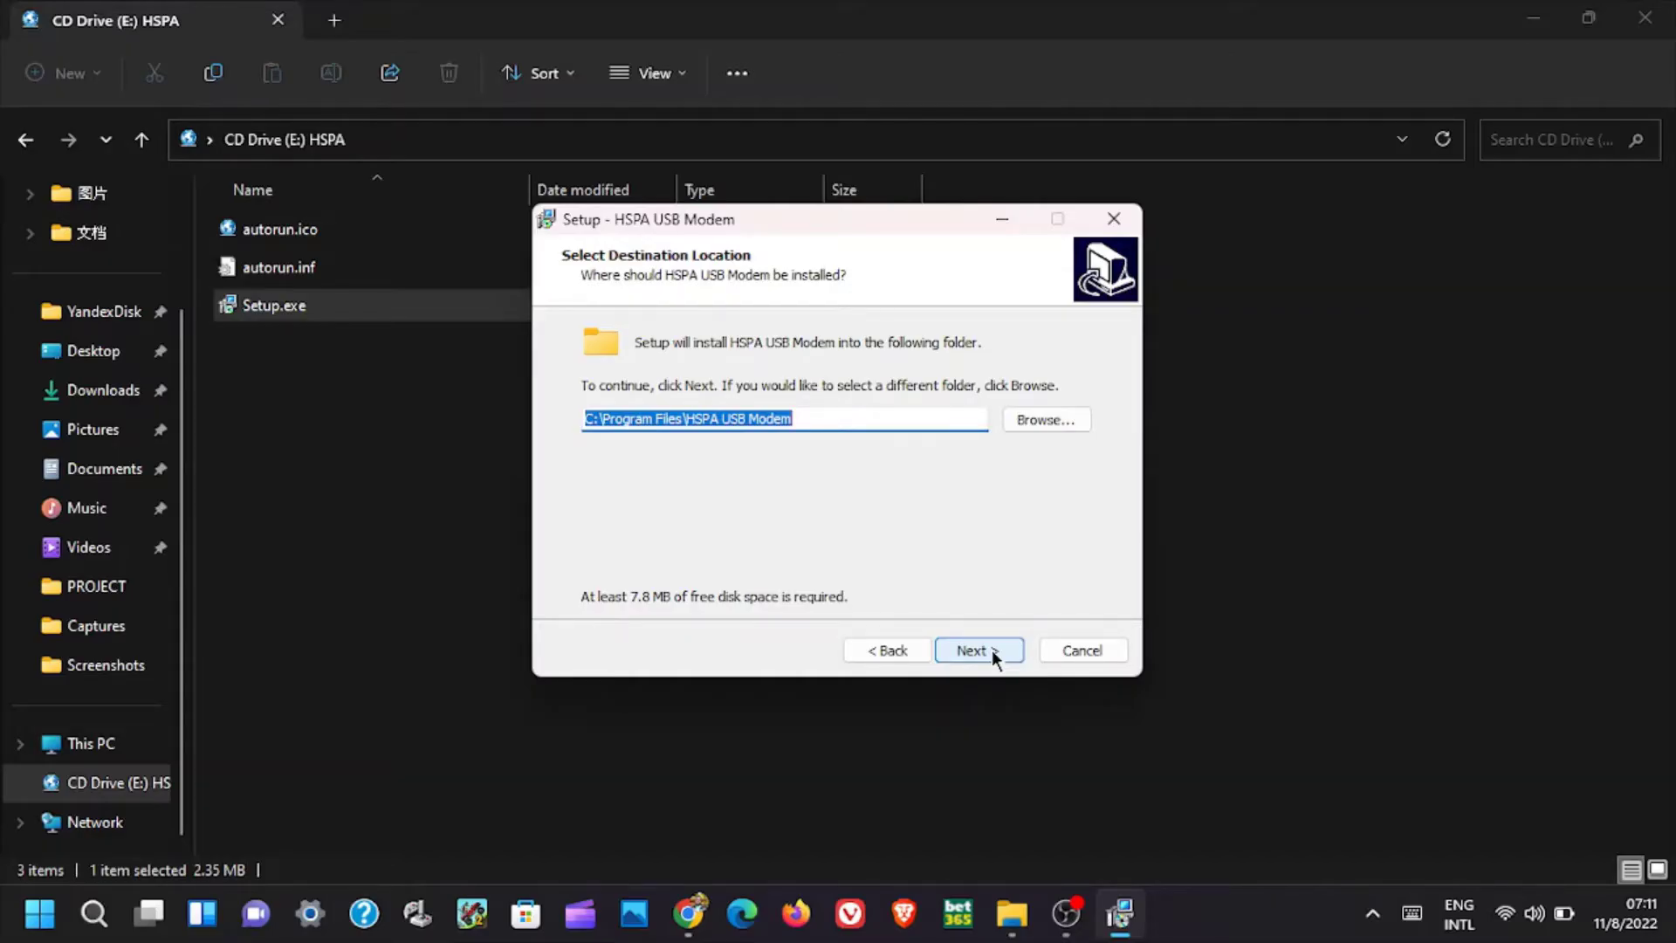
click(992, 649)
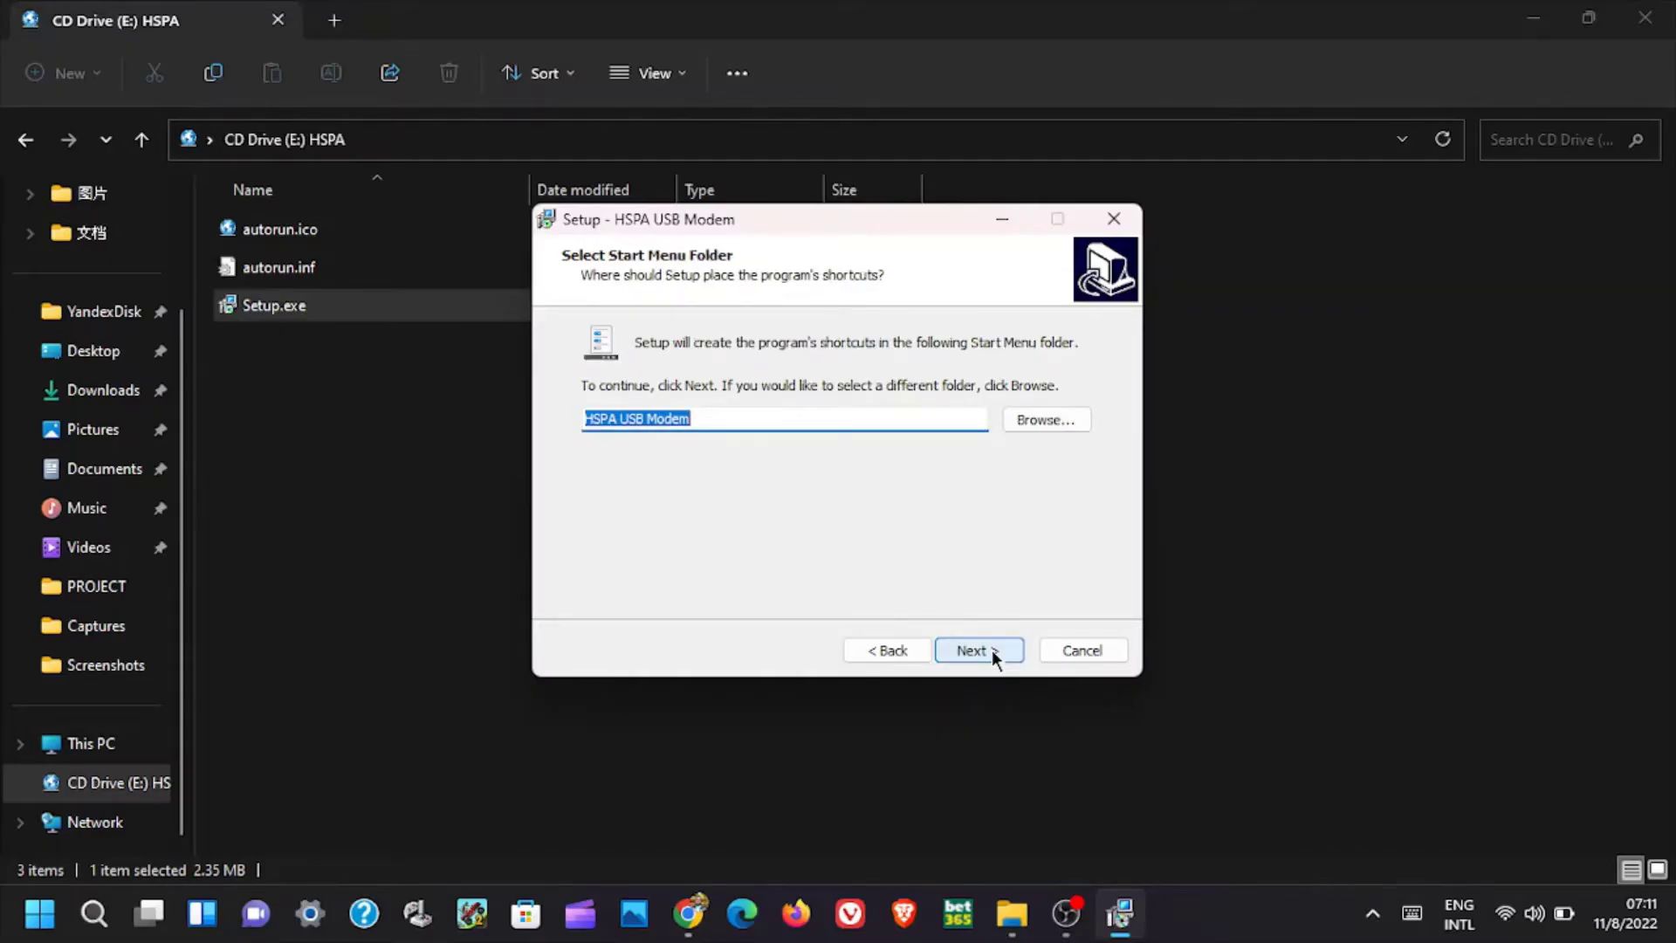
click(992, 649)
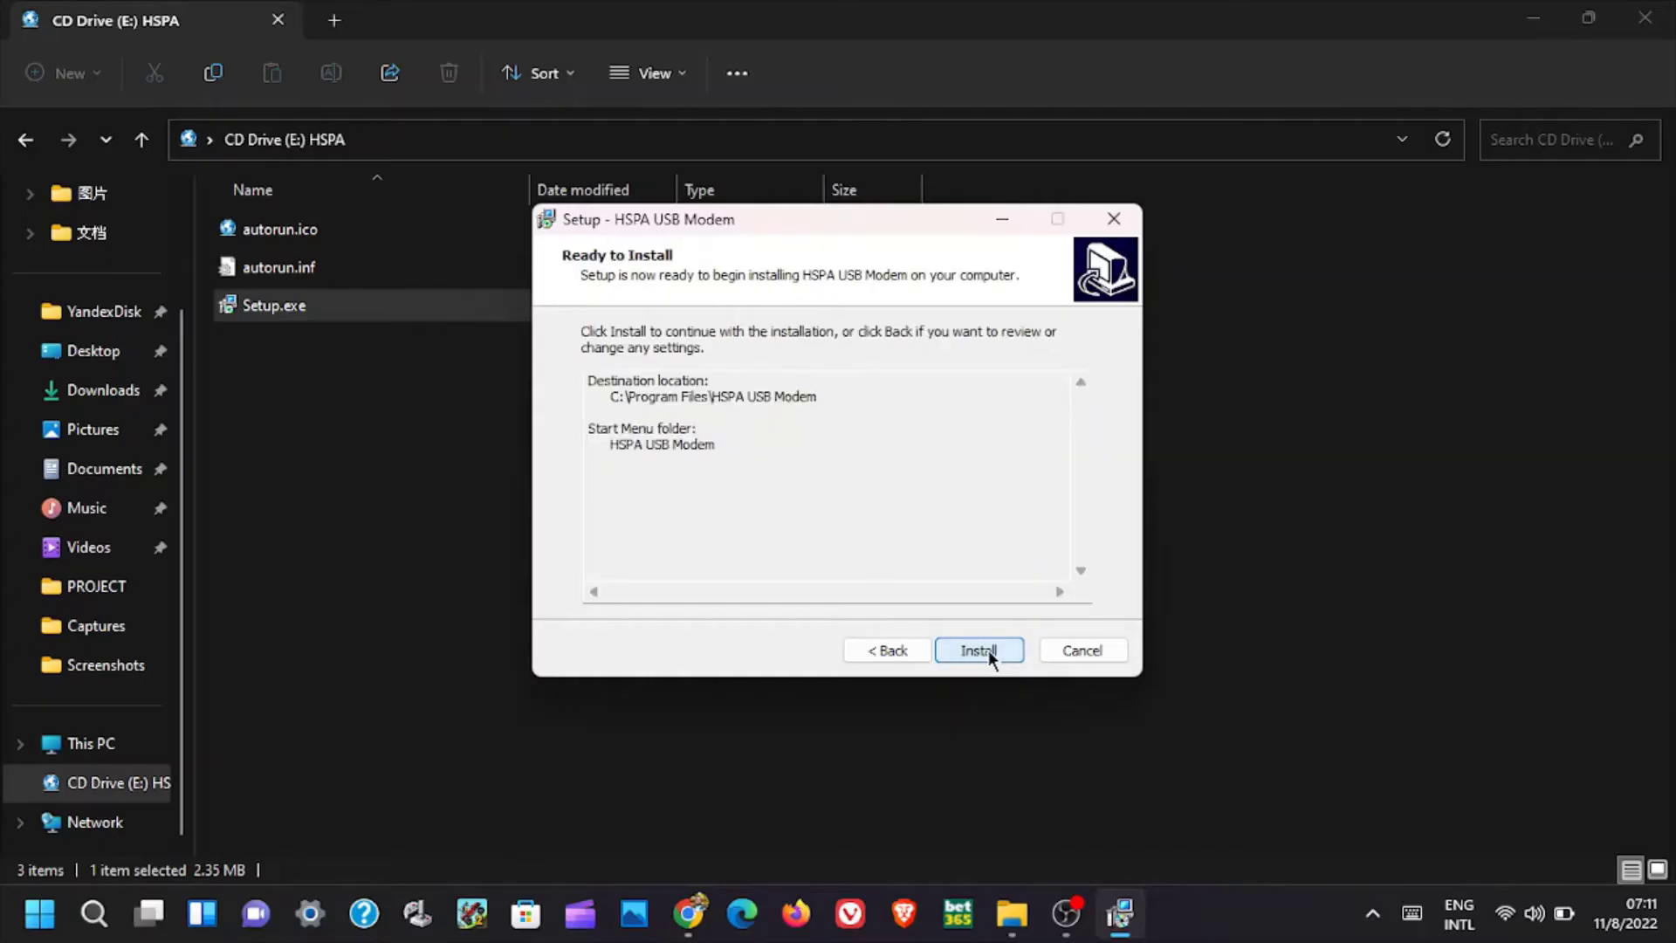
click(980, 651)
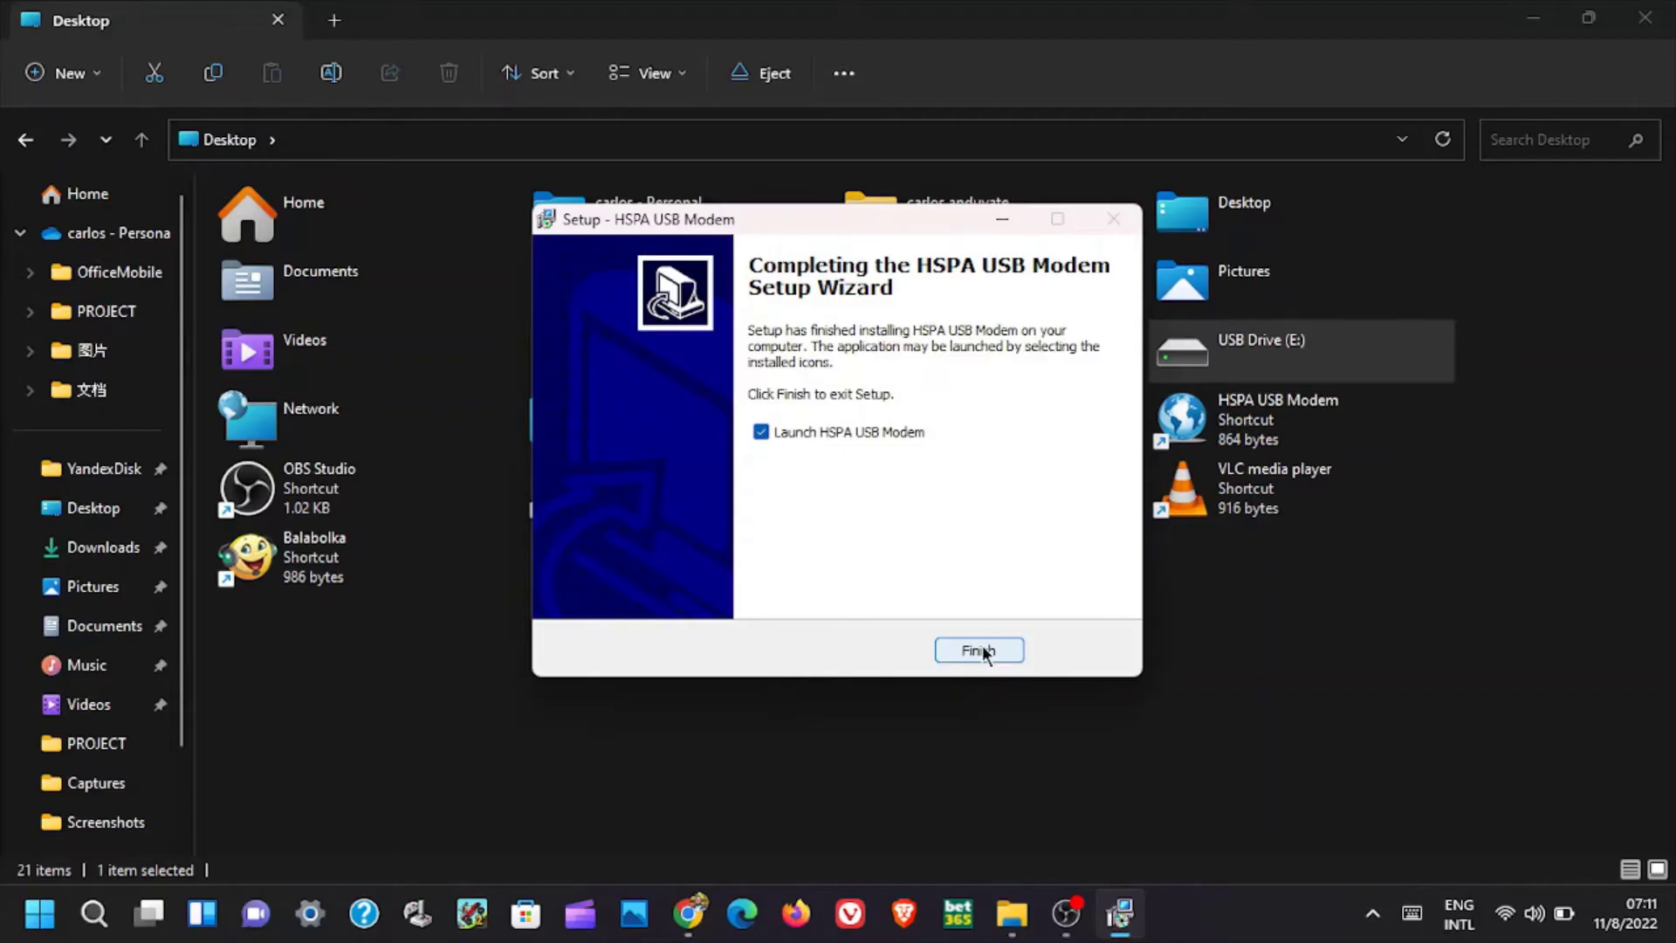
Finish setup with Launch HSPA USB Modem checked, and minimize File Explorer
click(982, 650)
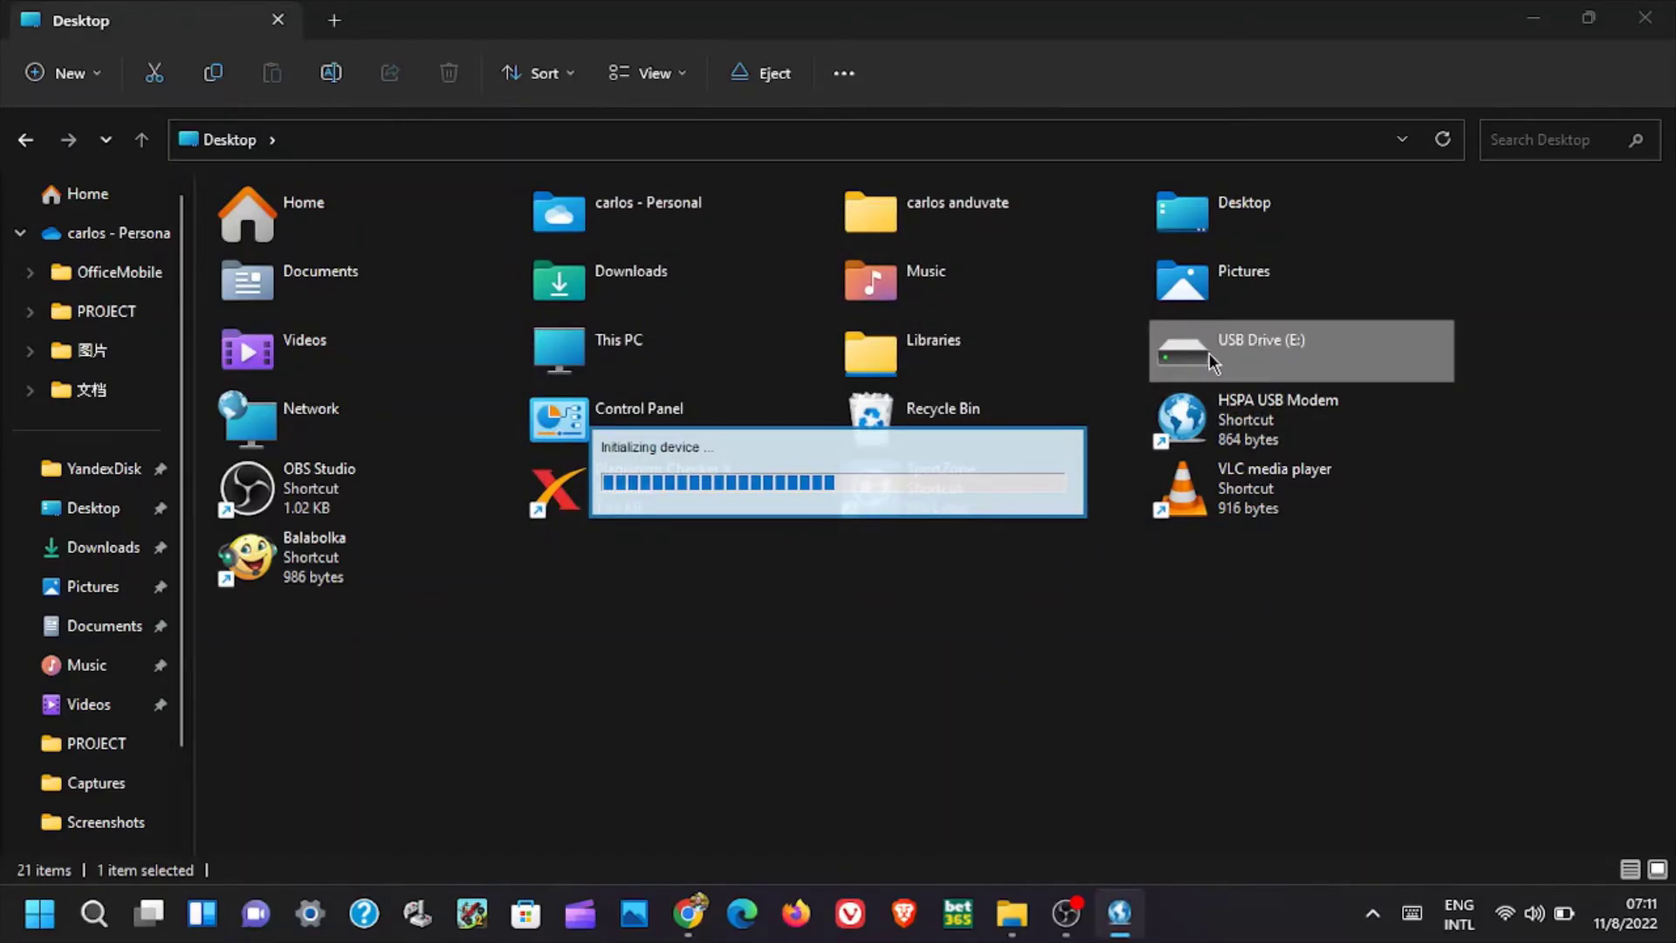
click(1519, 5)
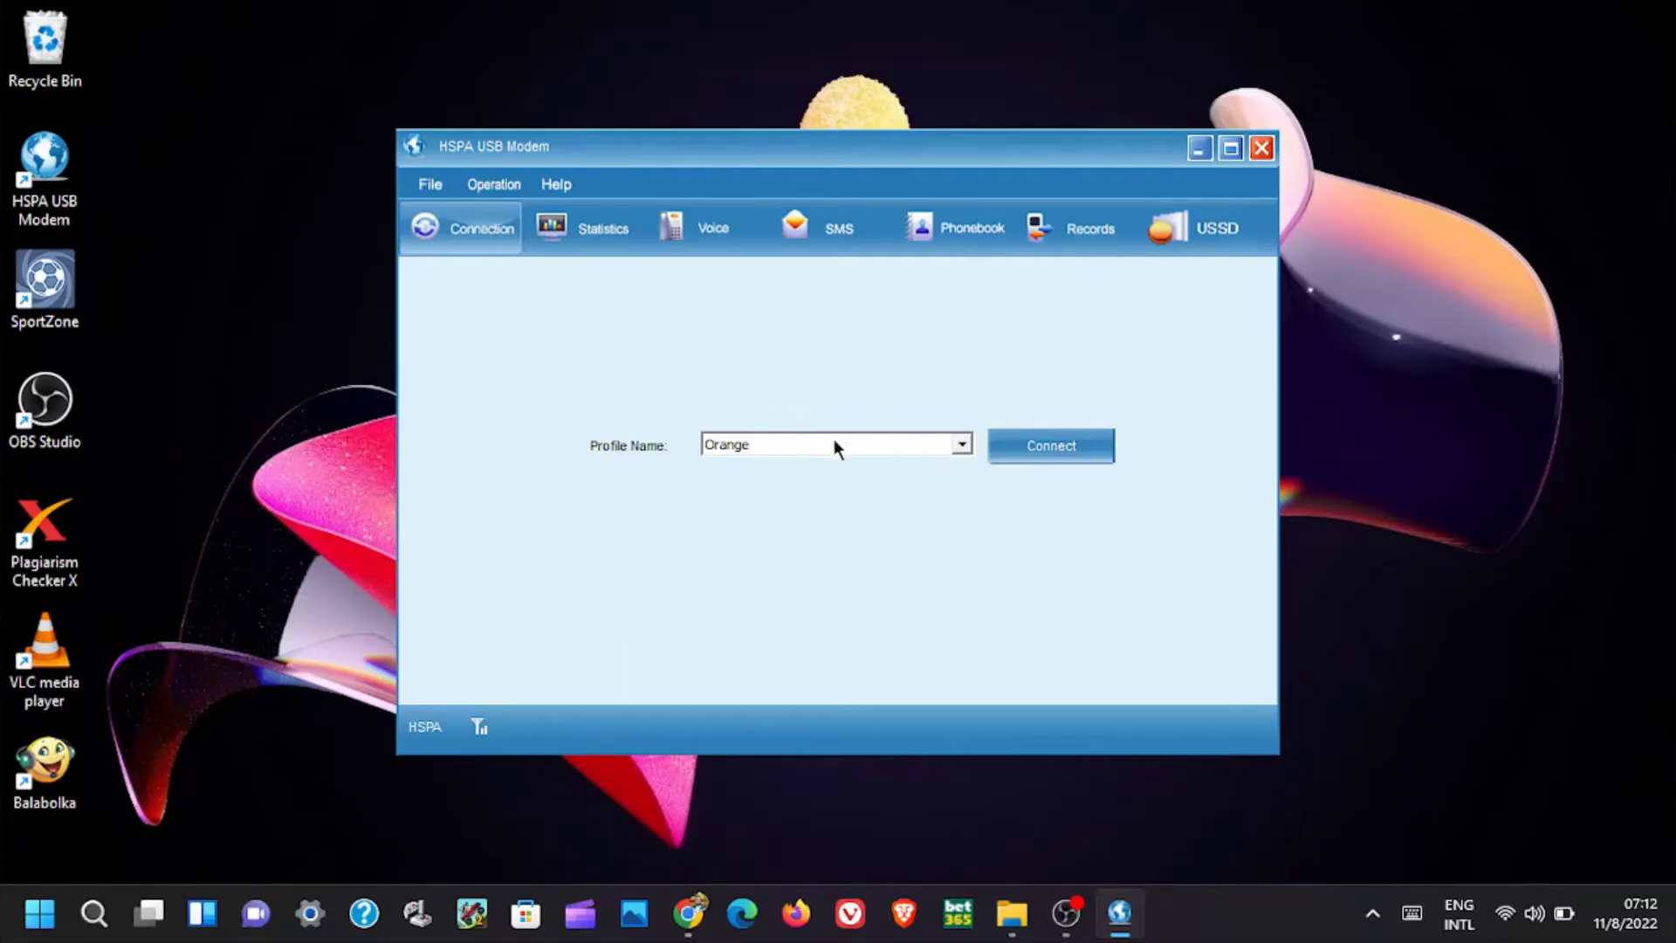
Browse the Profile Name list of carrier profiles and keep Orange selected
click(961, 441)
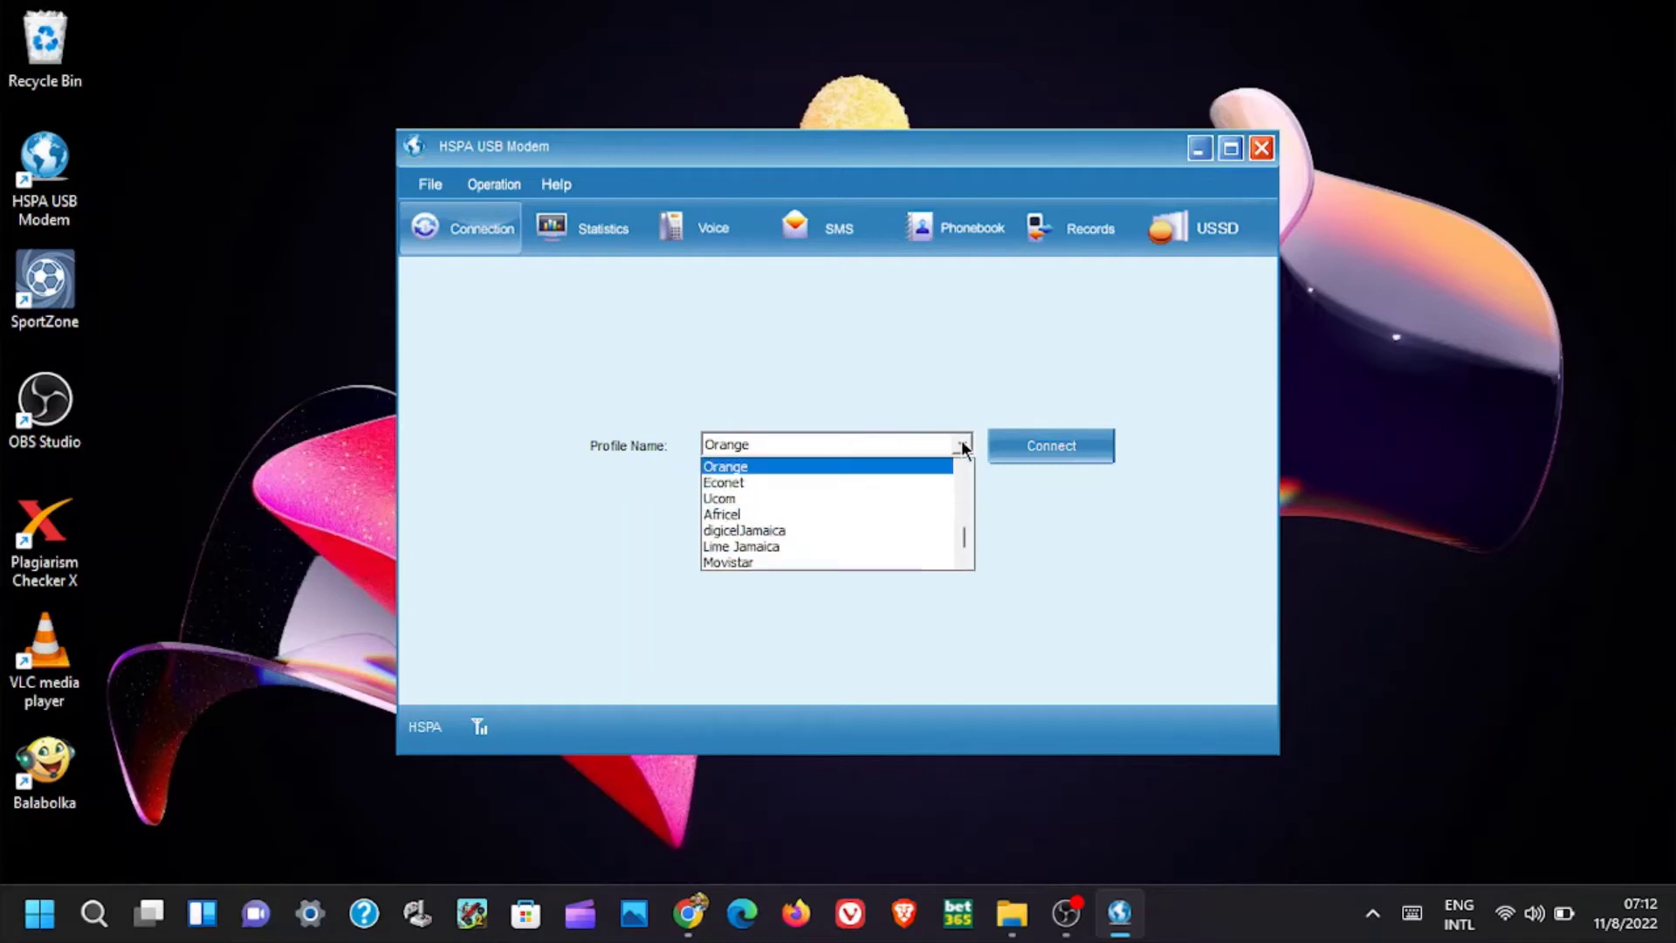
scroll(927, 519, down, 1)
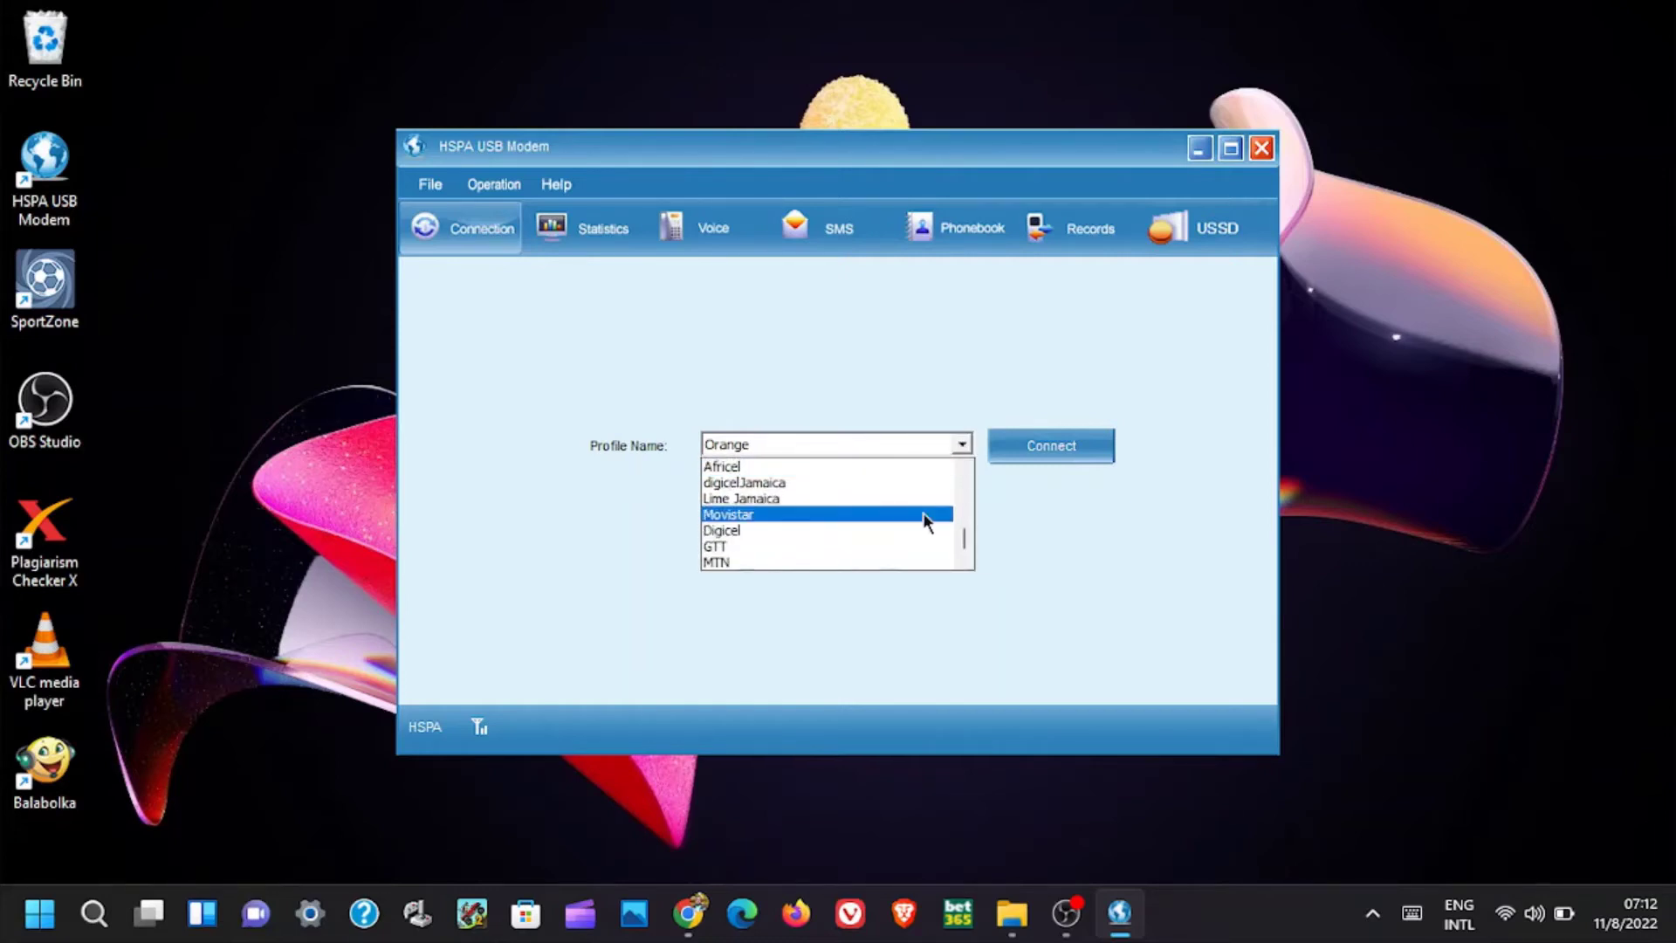
scroll(898, 498, down, 1)
scroll(894, 499, down, 2)
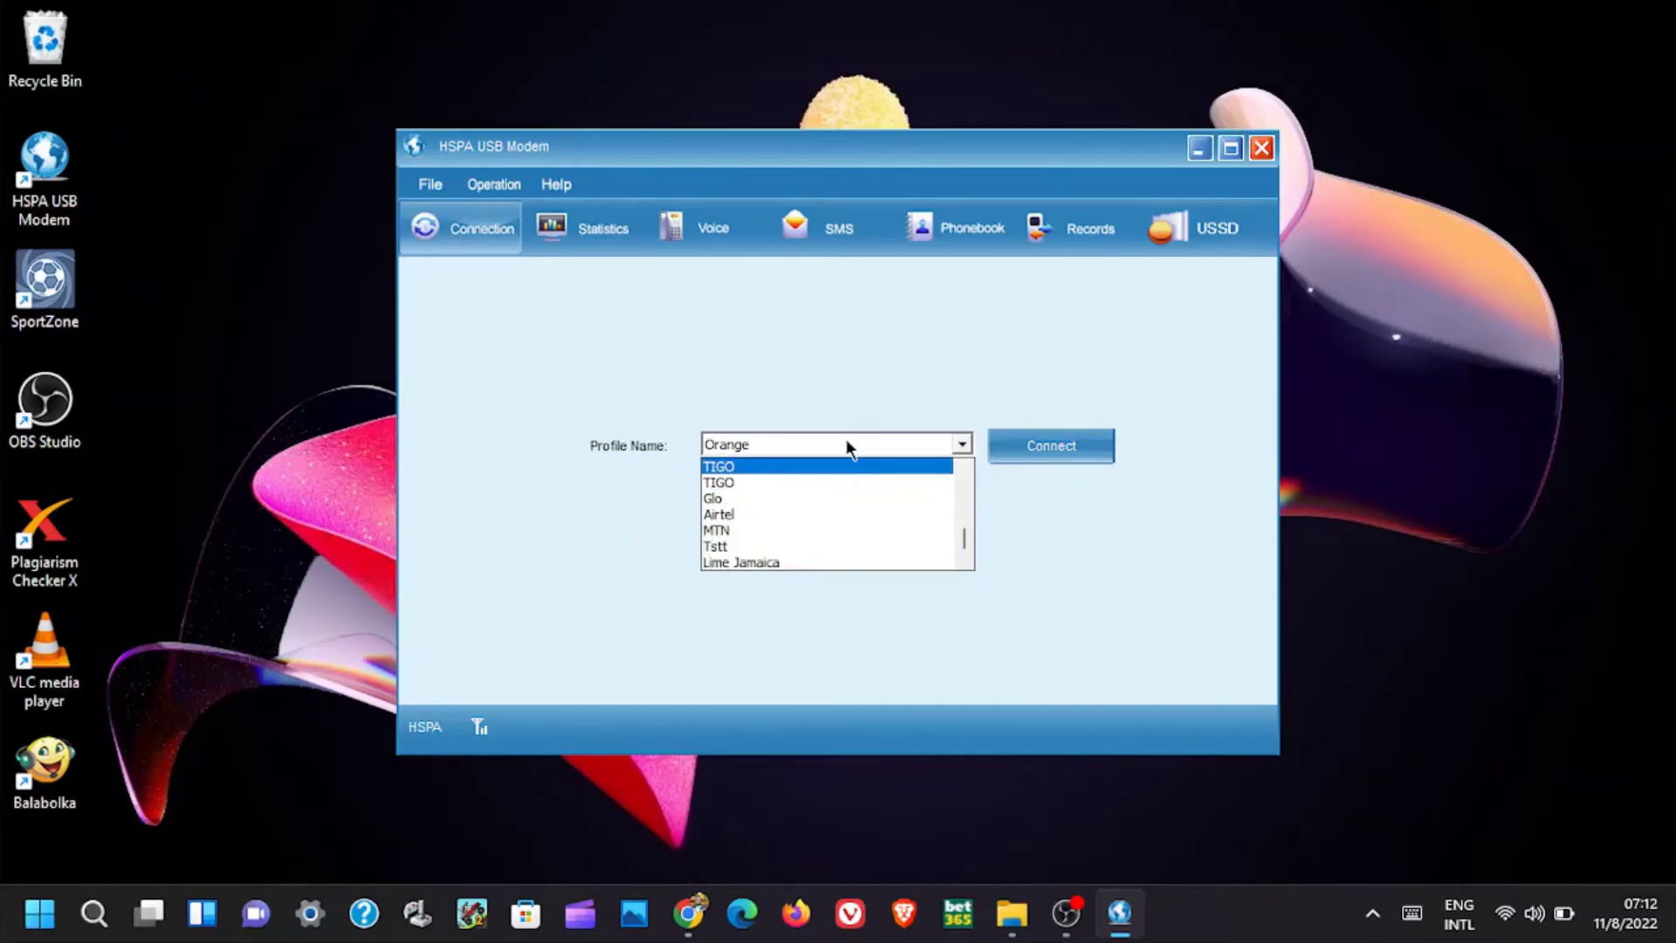
click(966, 379)
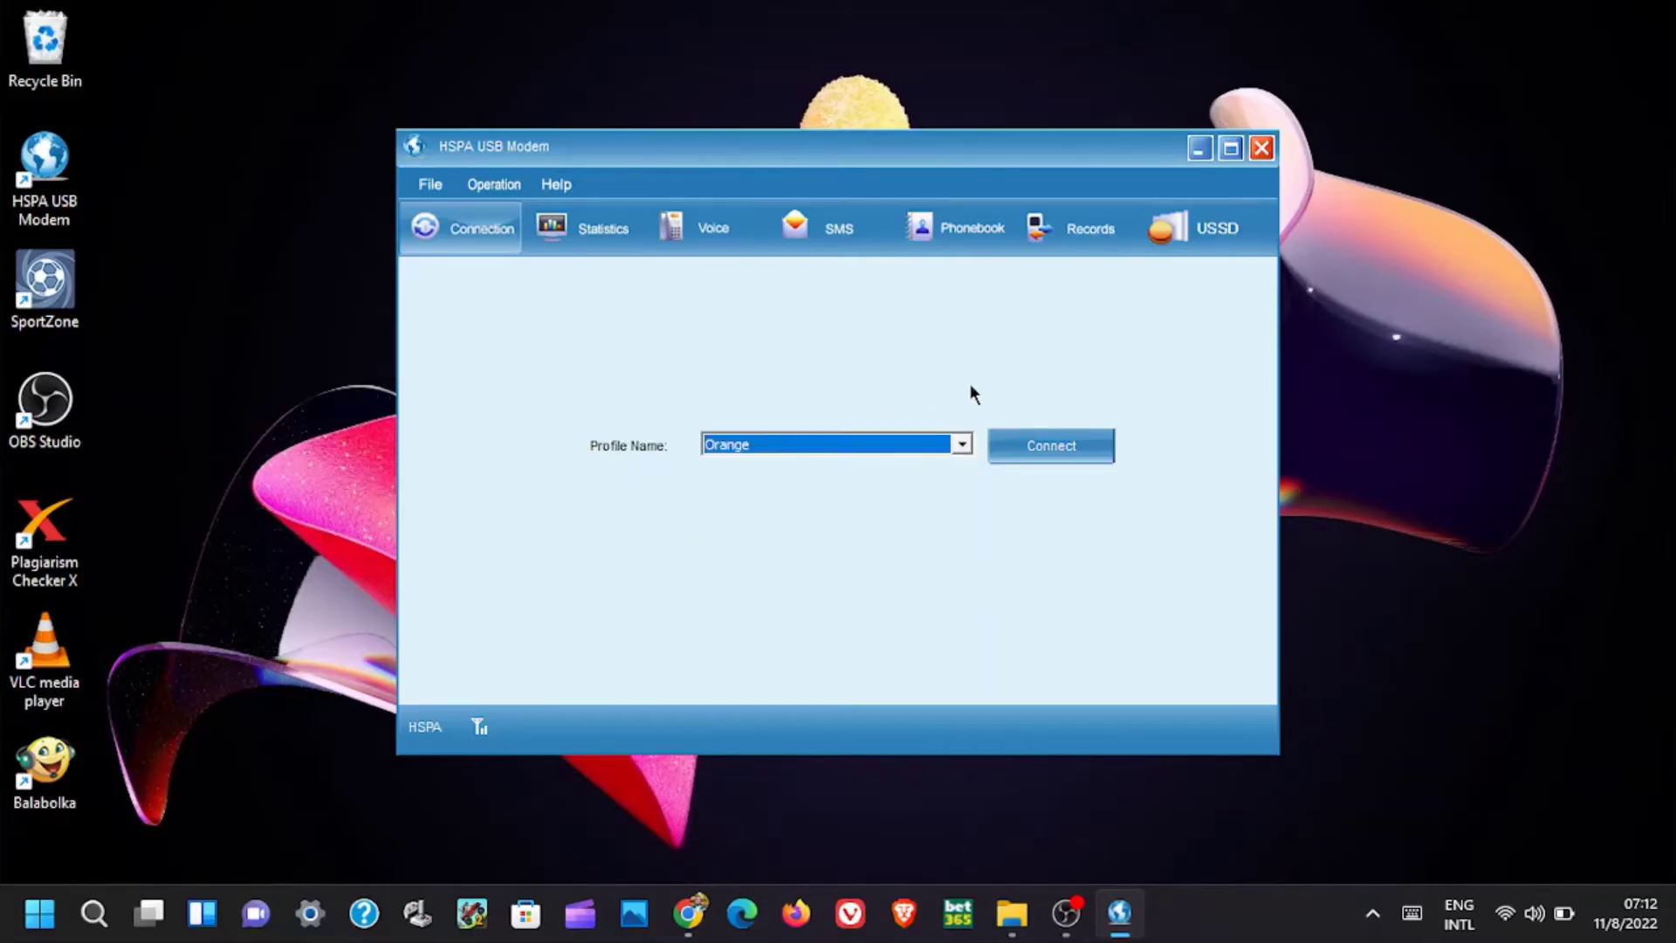
Connect with the Orange profile and confirm internet access at the tray network icon
click(1051, 443)
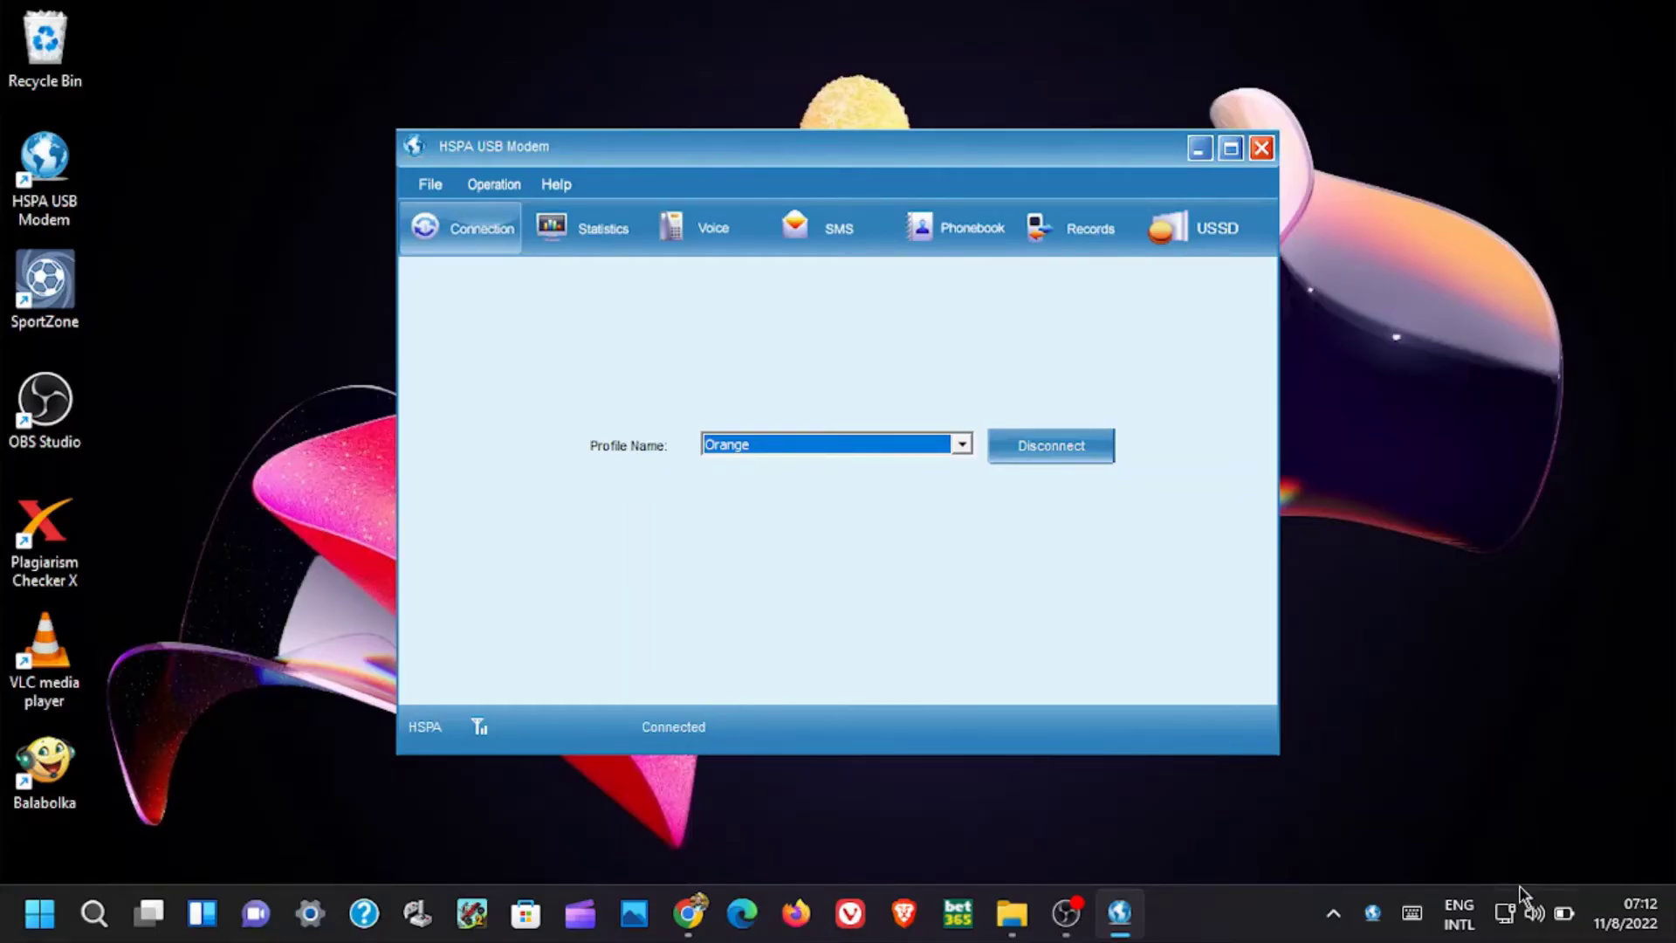
mouse_move(1503, 918)
Search 'speed' in Chrome and run Google's speed test: 0.92 Mbps down, 0.30 Mbps up
click(689, 923)
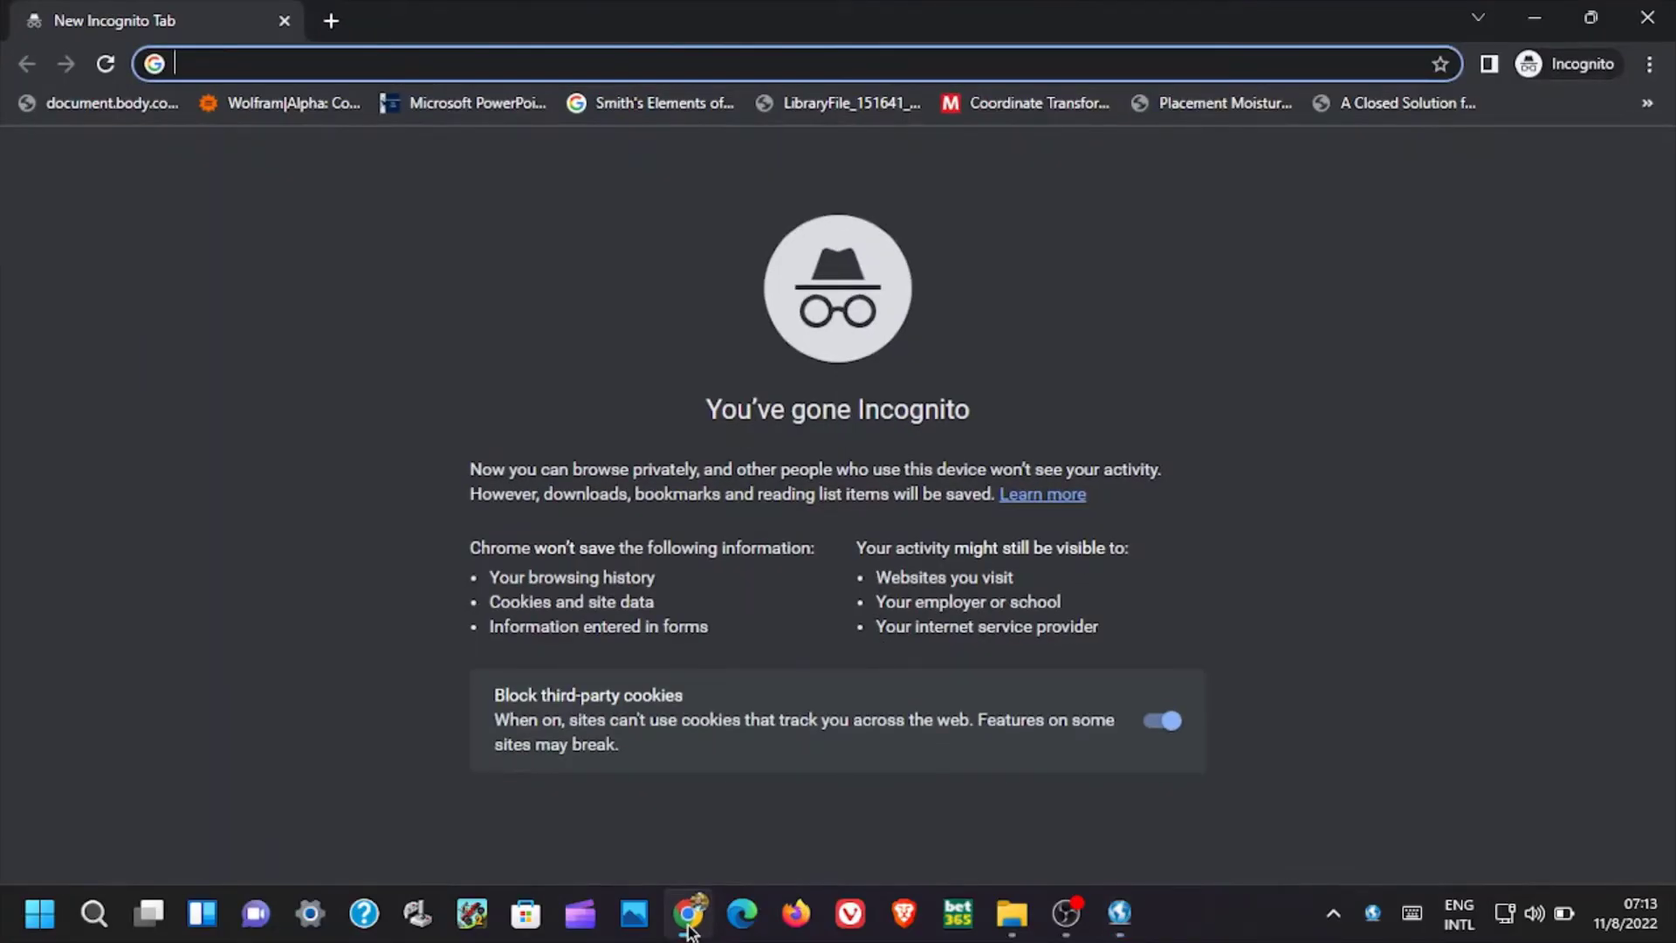
text(sp)
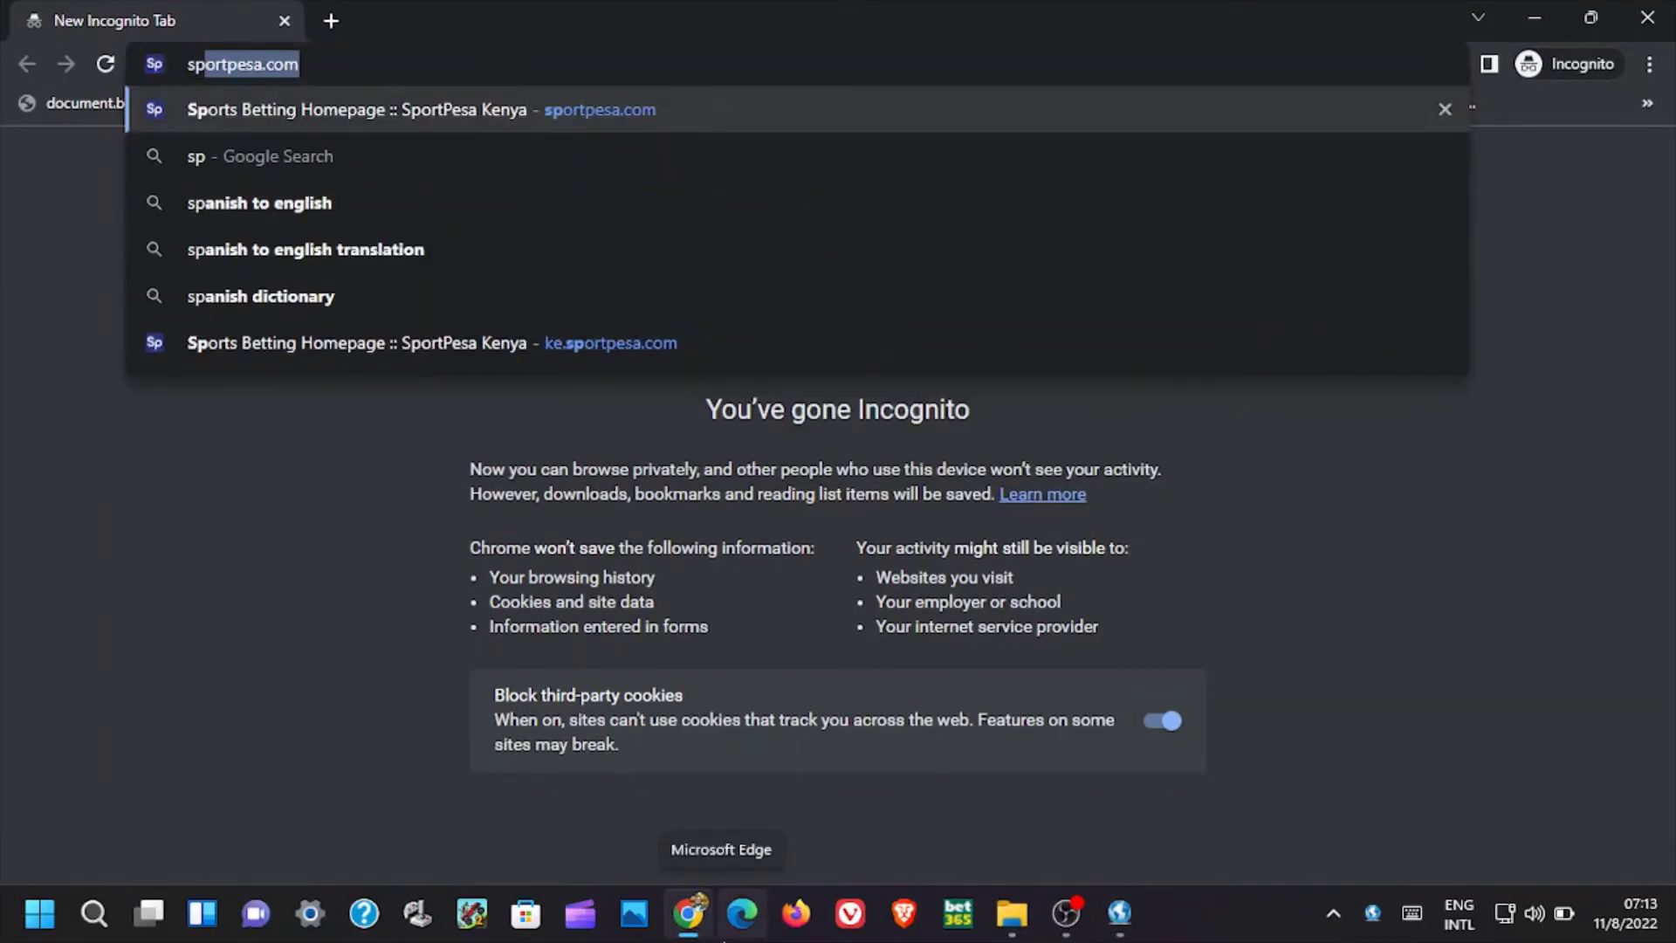
text(r)
key(BackSpace)
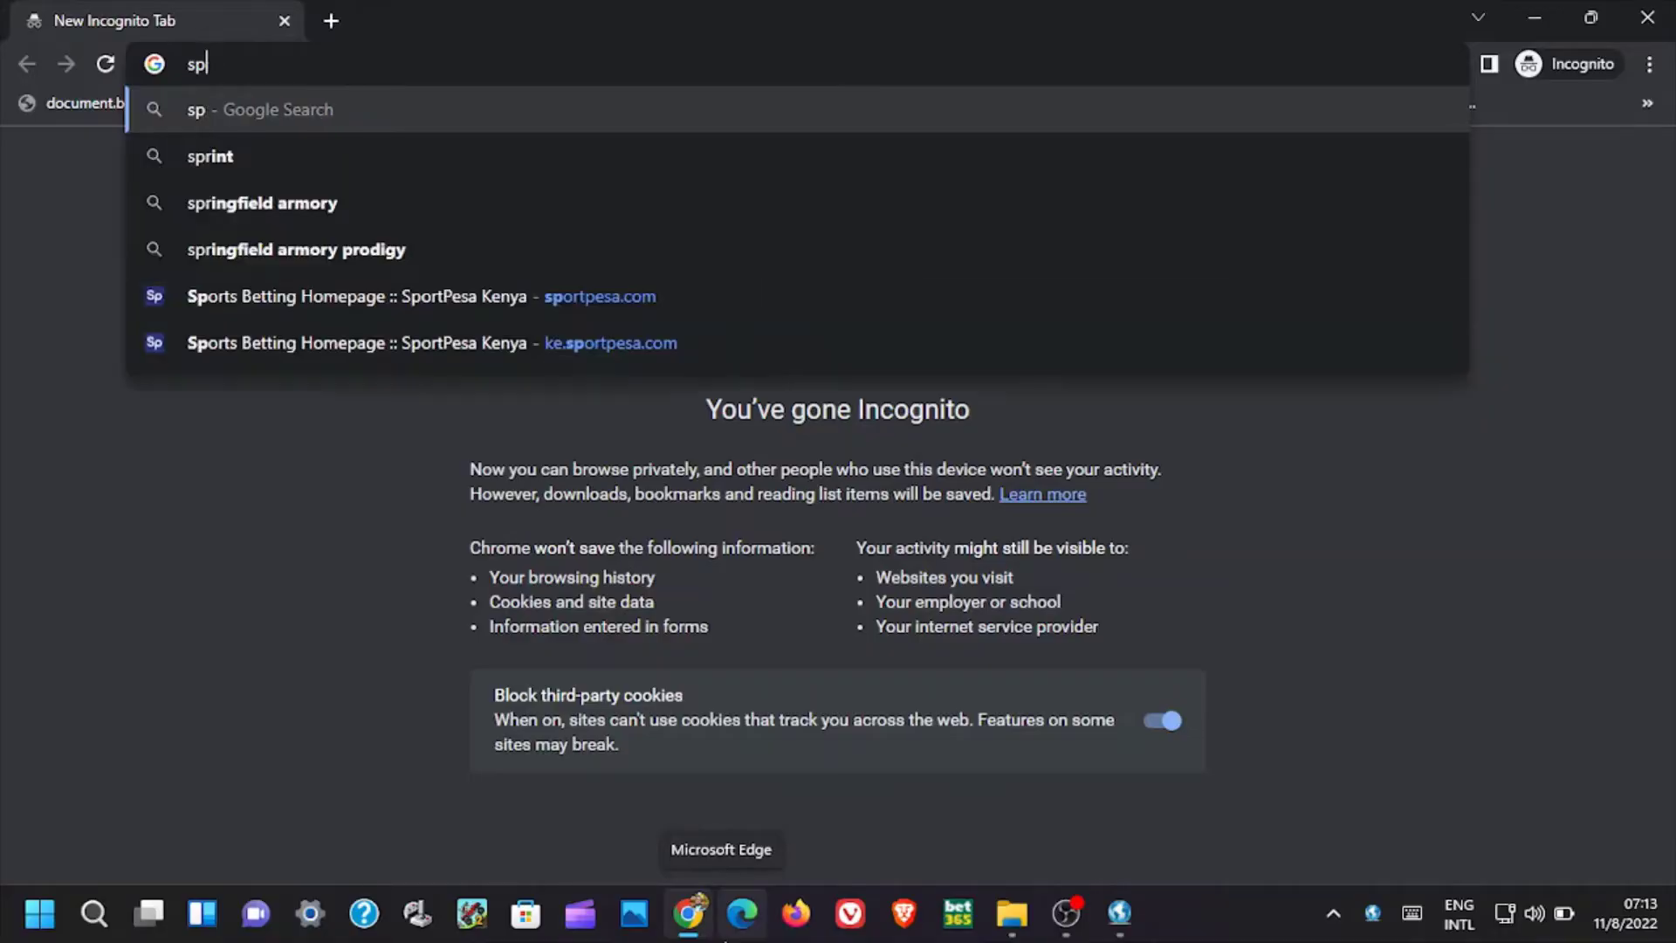
text(eed)
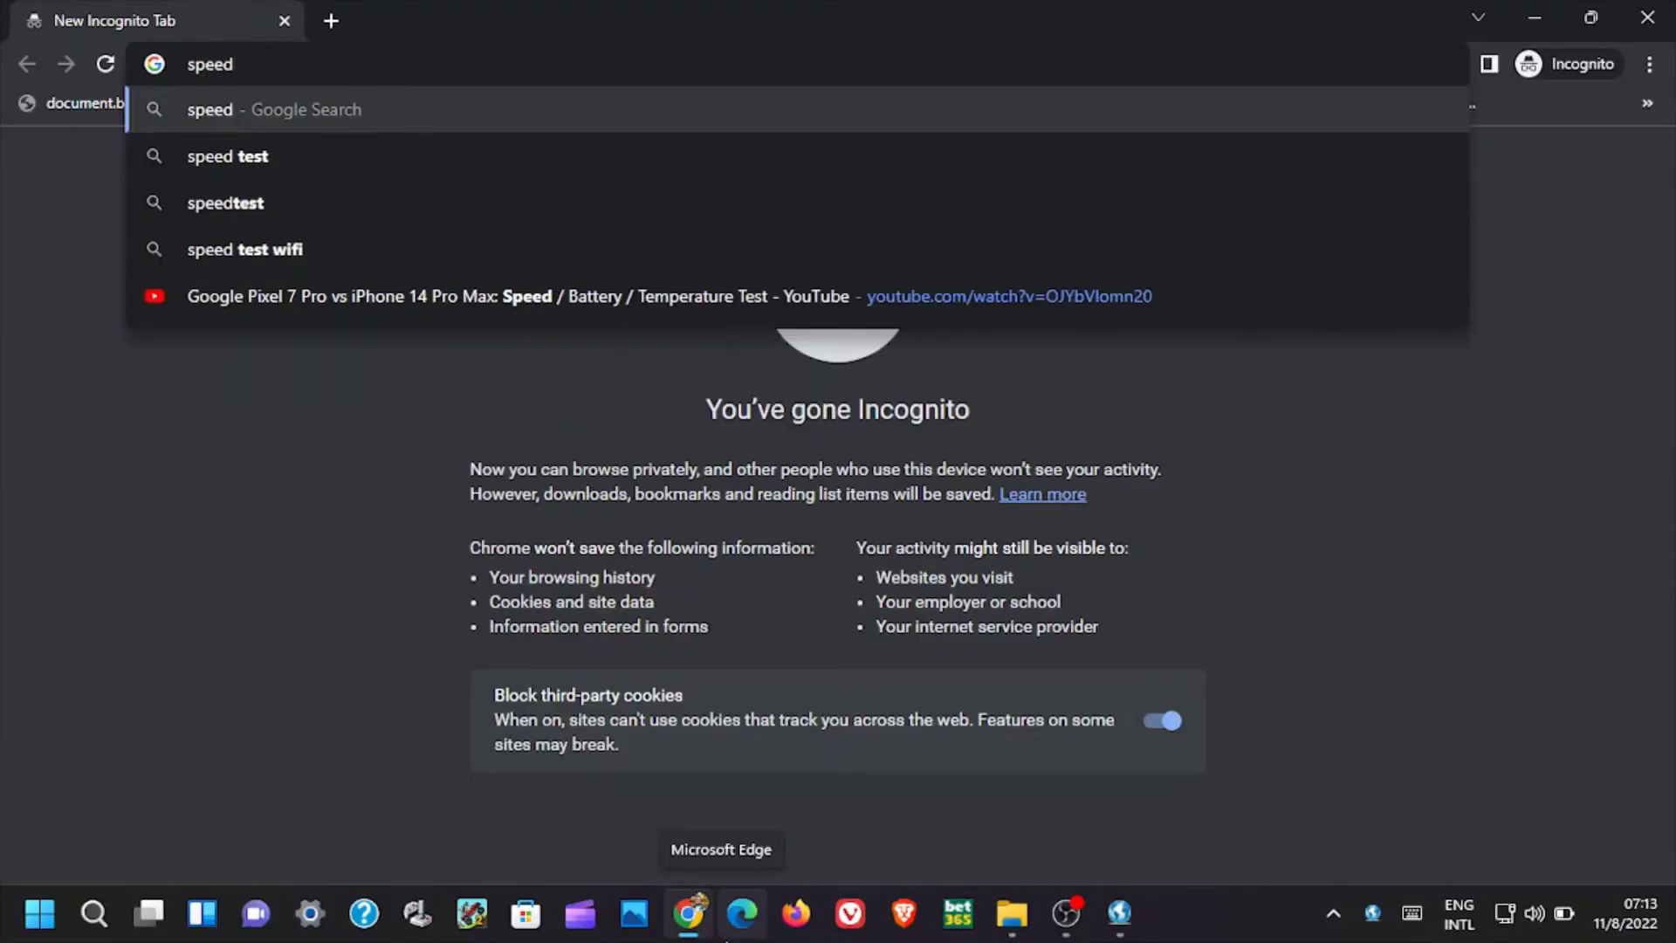
click(248, 155)
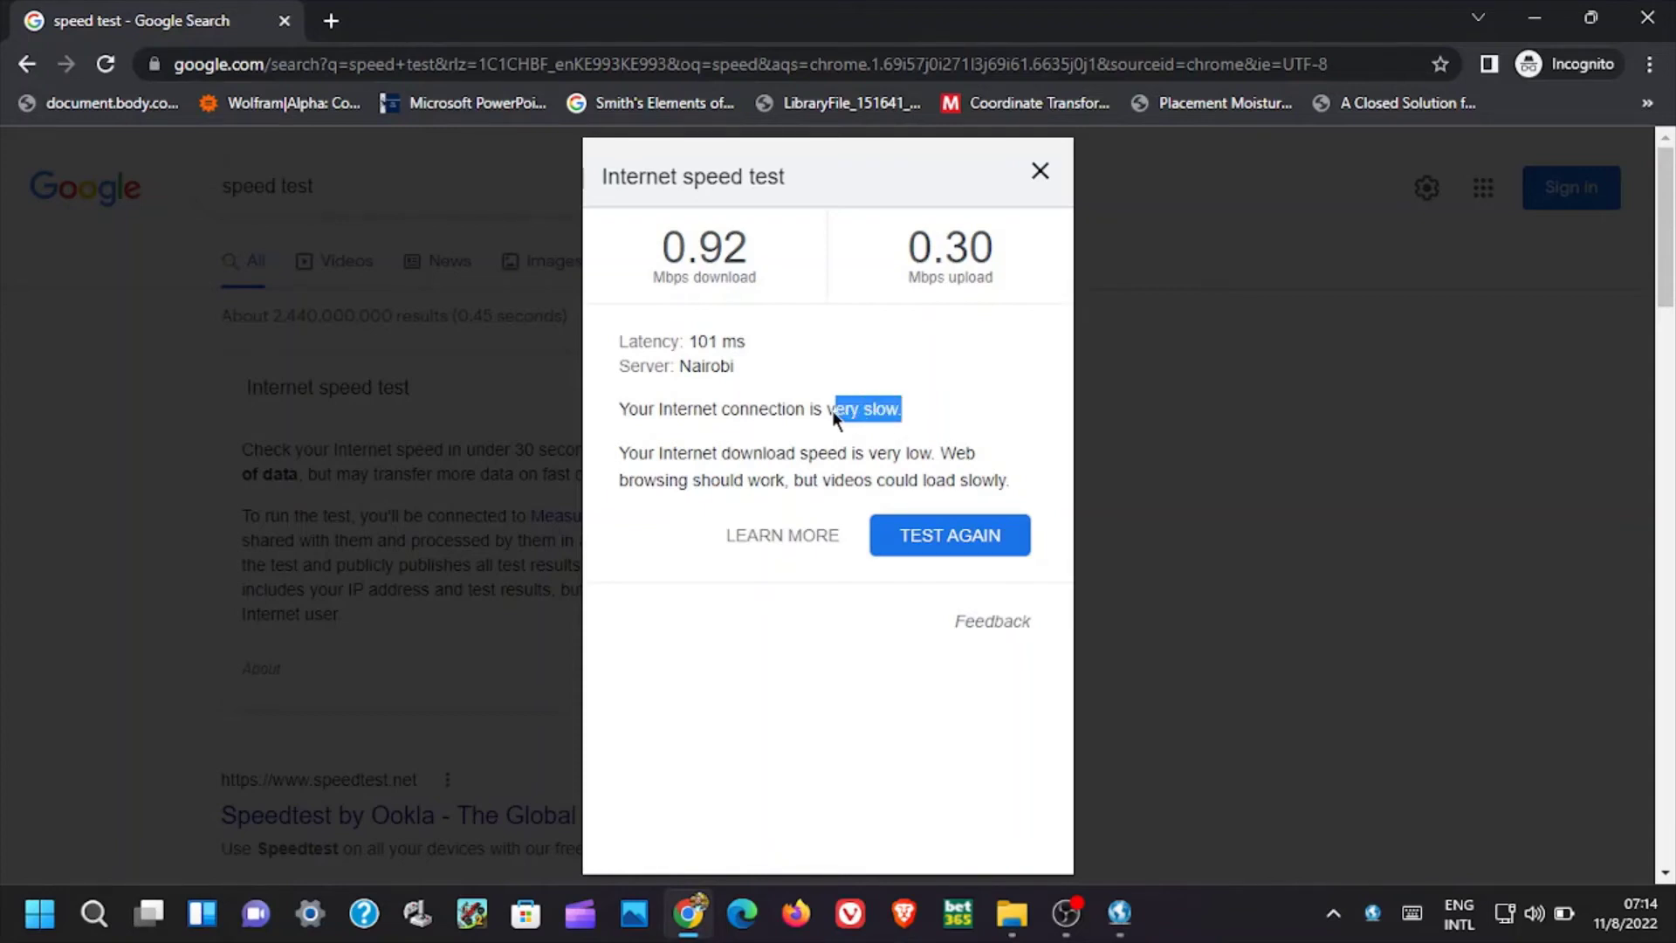
Highlight 'Your Internet connection is very slow.' and open a new incognito tab
drag(740, 423, 665, 420)
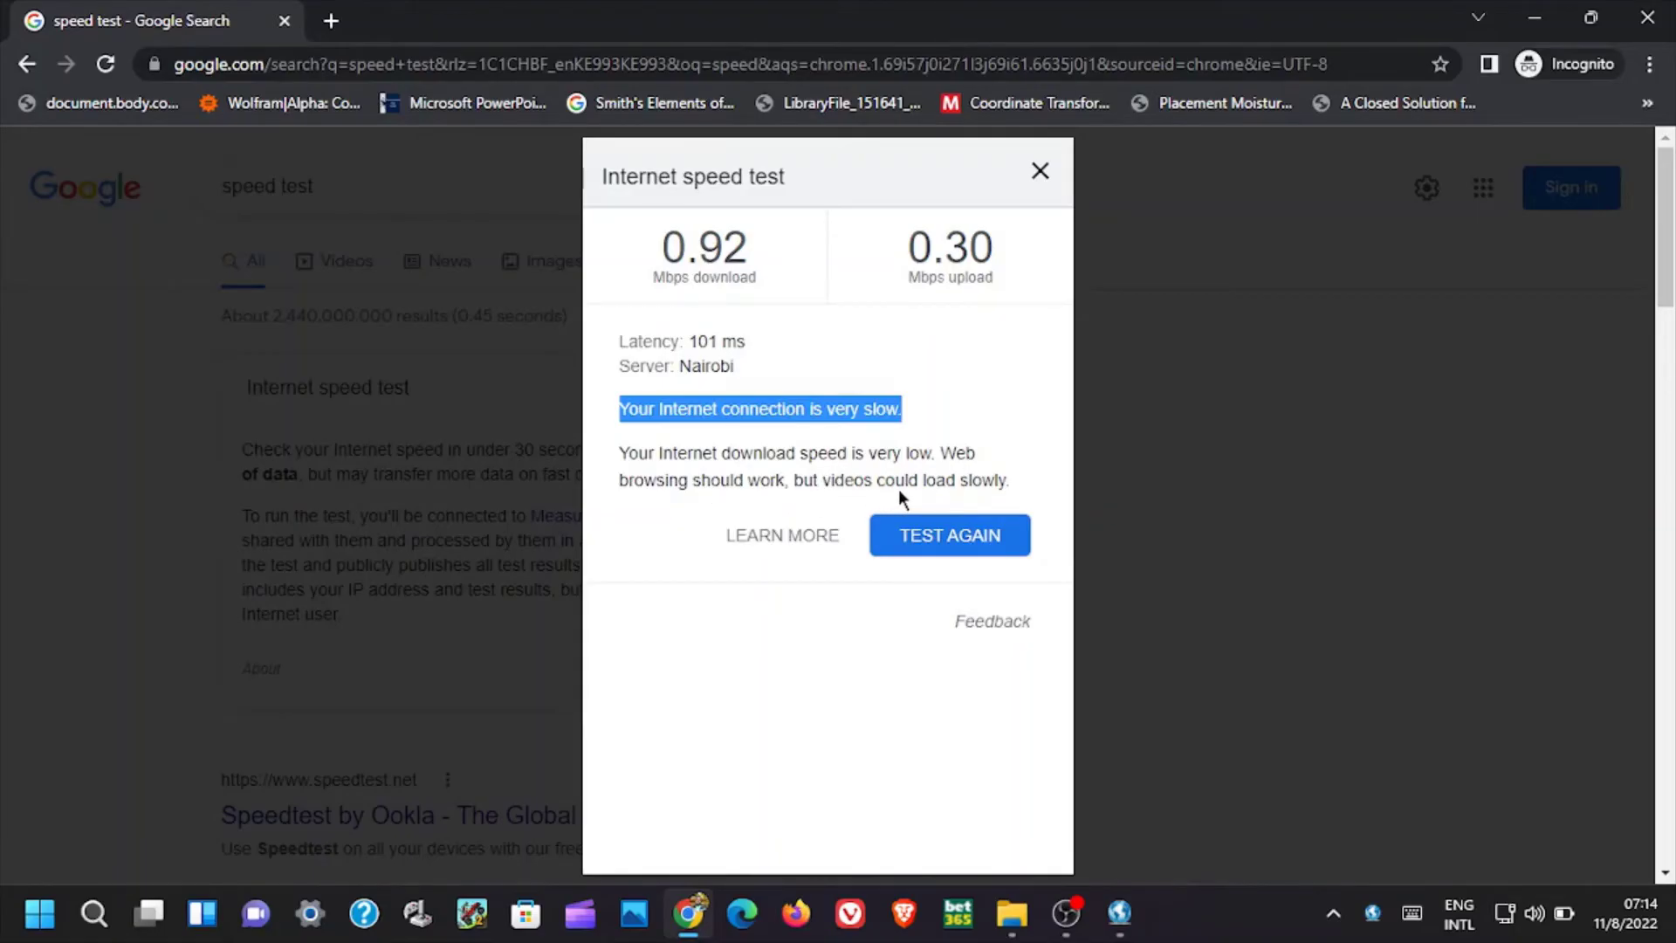
click(330, 20)
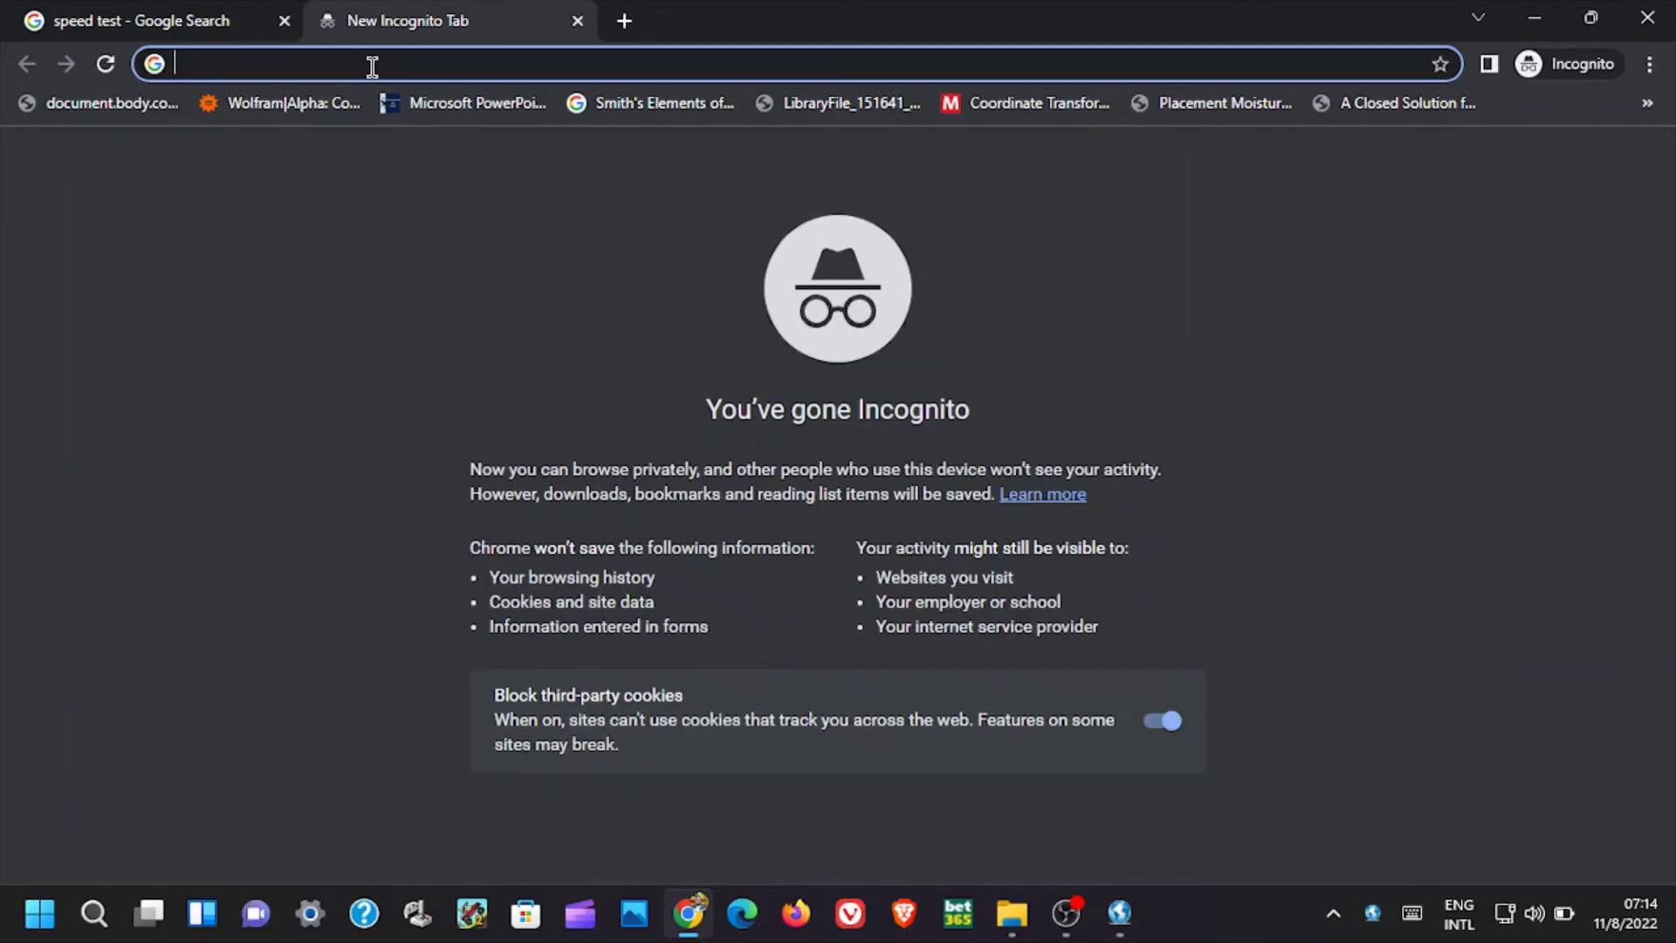
Search Google for 'hello' and open the HELLO! magazine site, hellomagazine.com
text(hello)
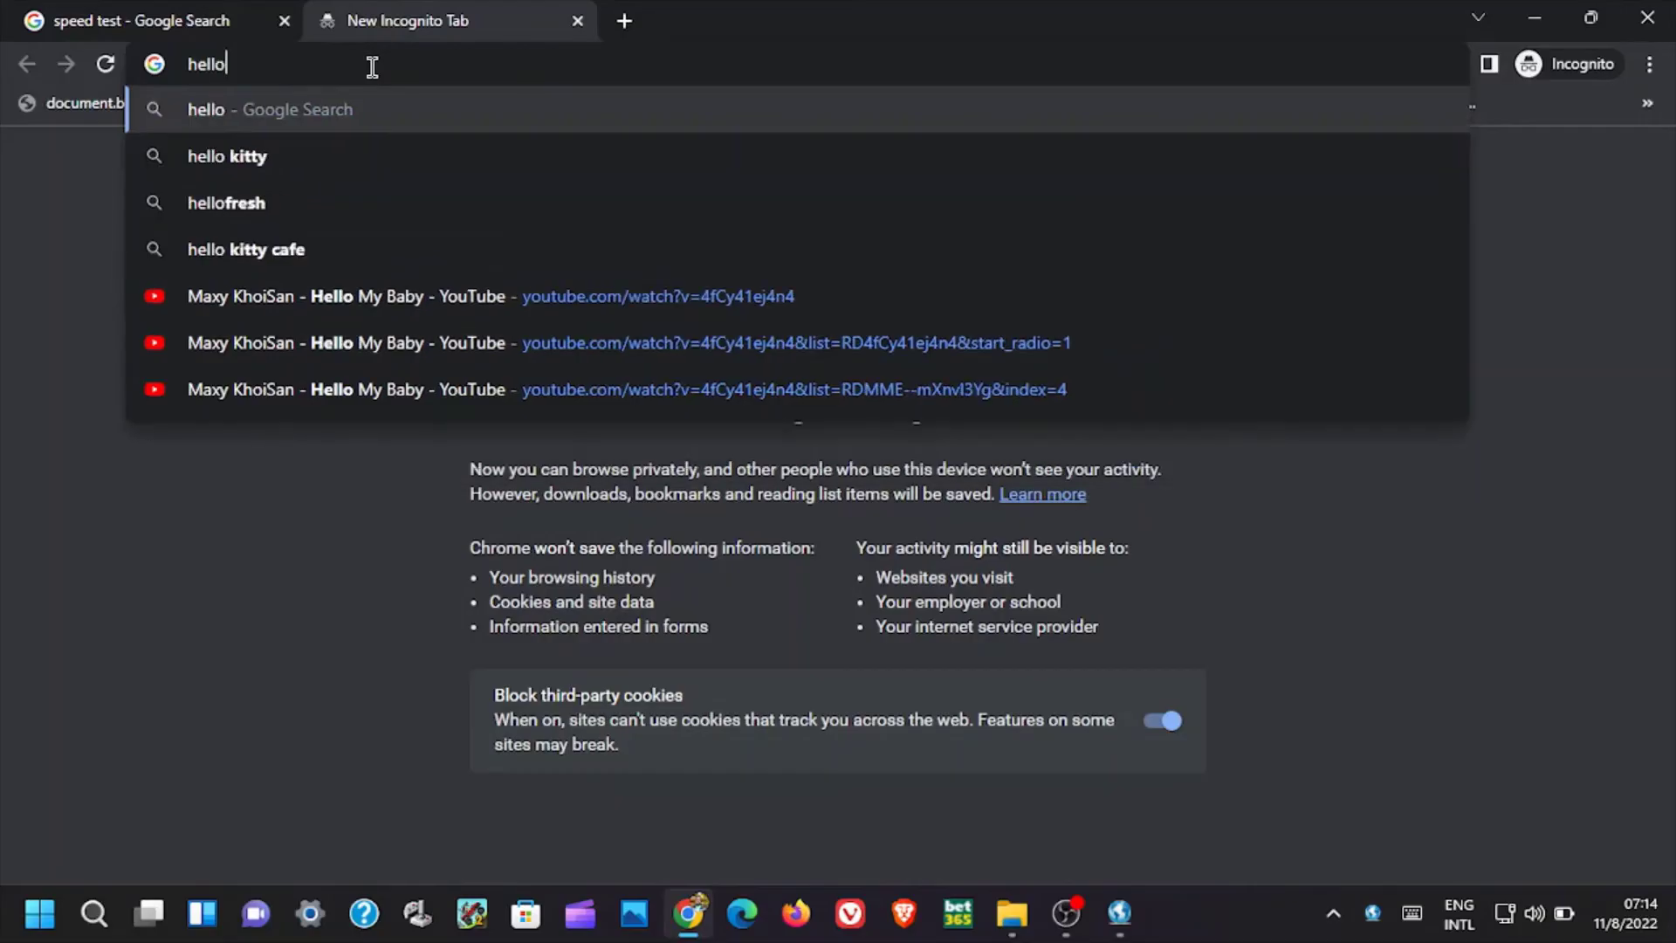
key(Return)
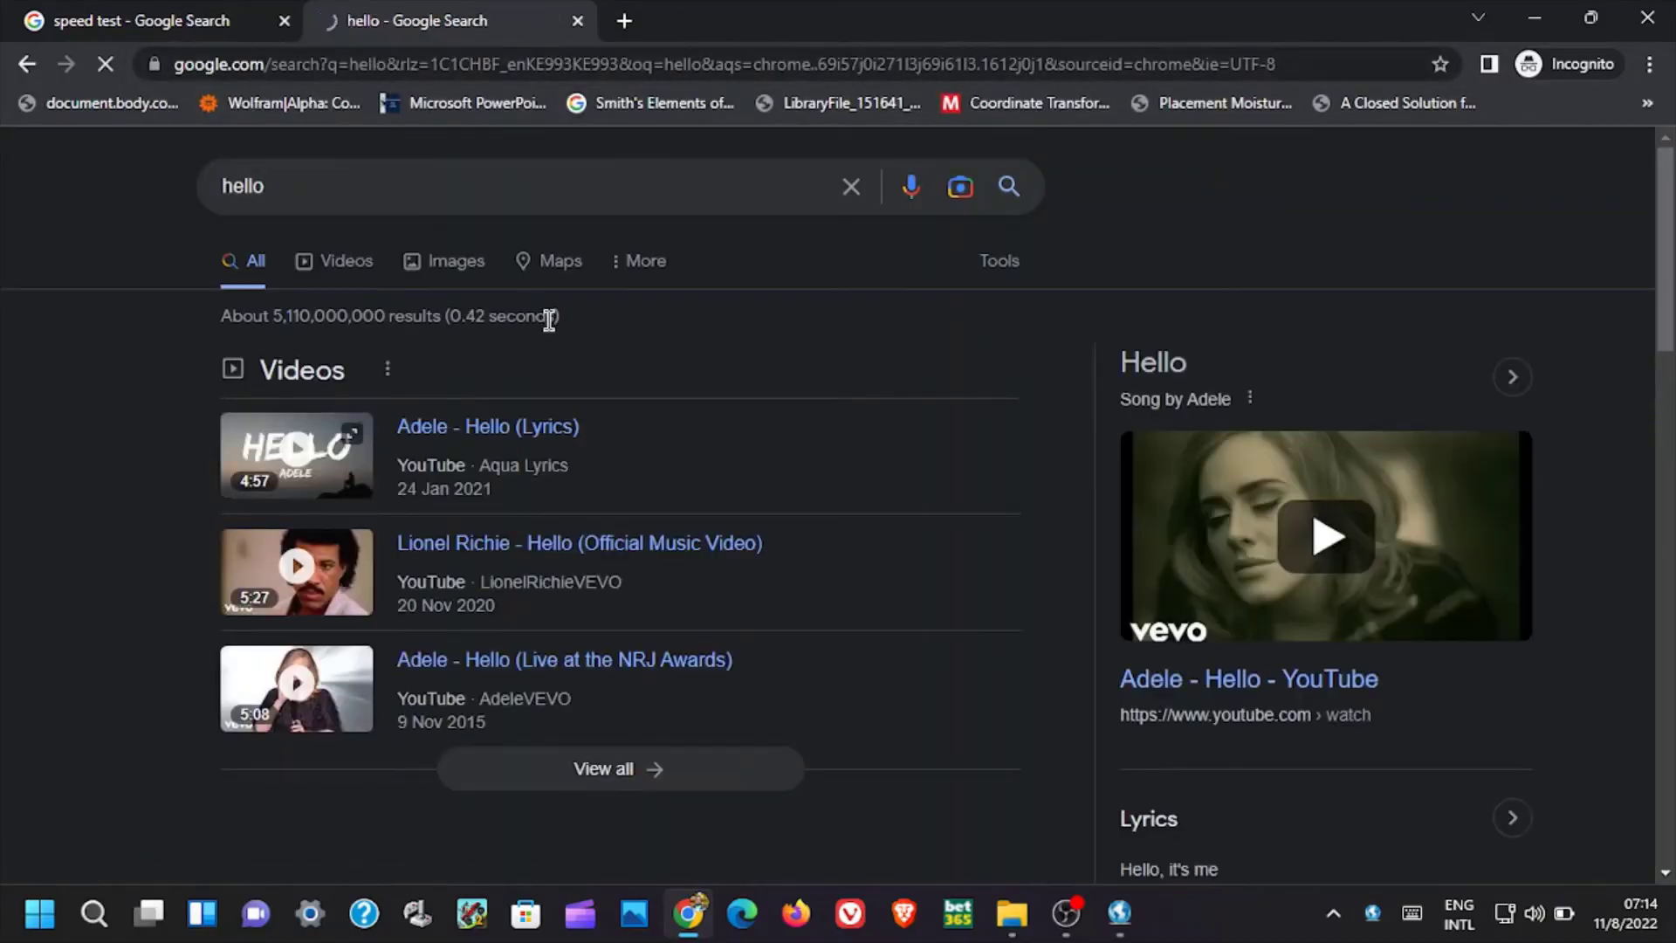
scroll(564, 339, down, 5)
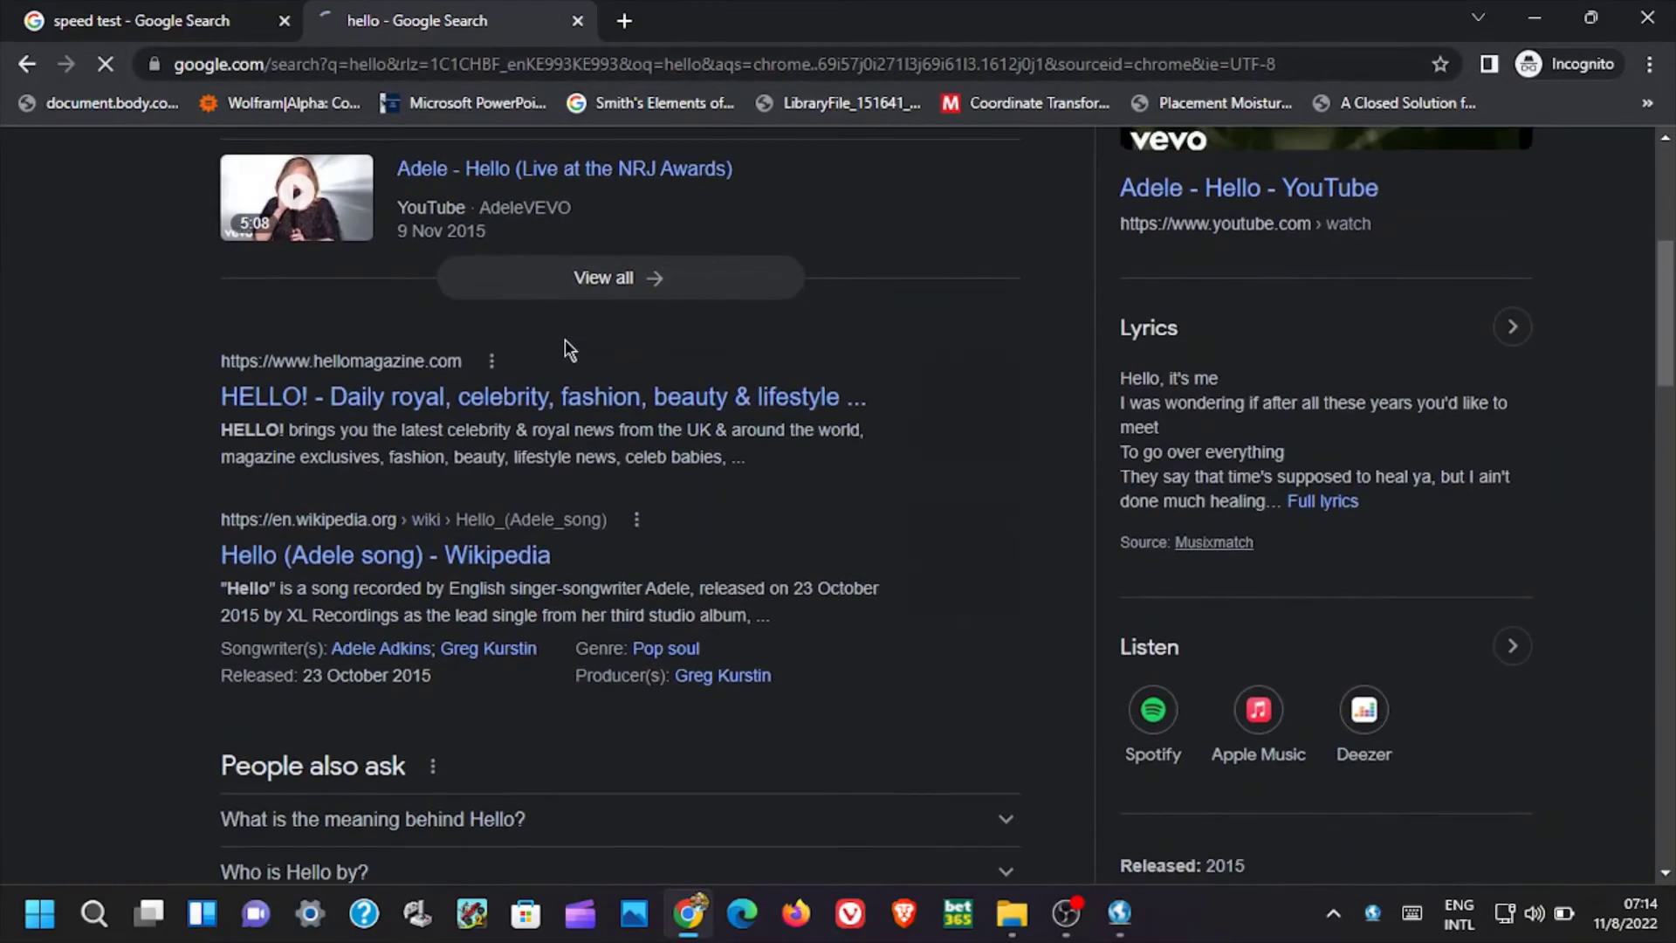
click(452, 399)
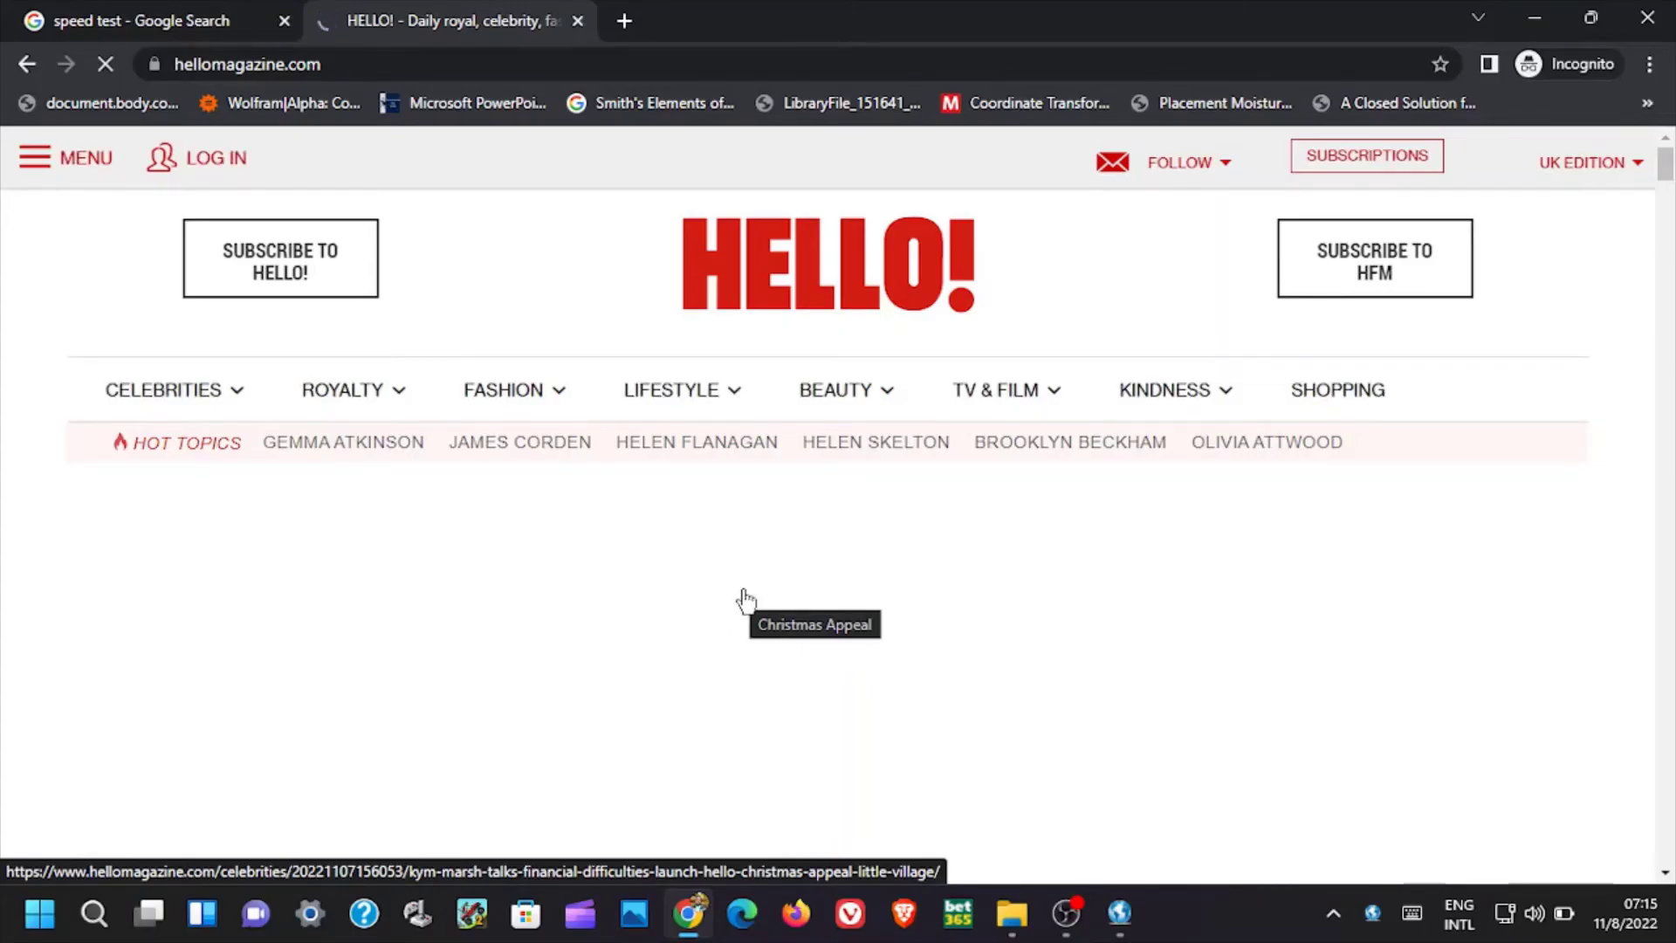
Review the modem's Statistics page (3.390 MB downloaded), then switch to the Voice dialer
click(1125, 924)
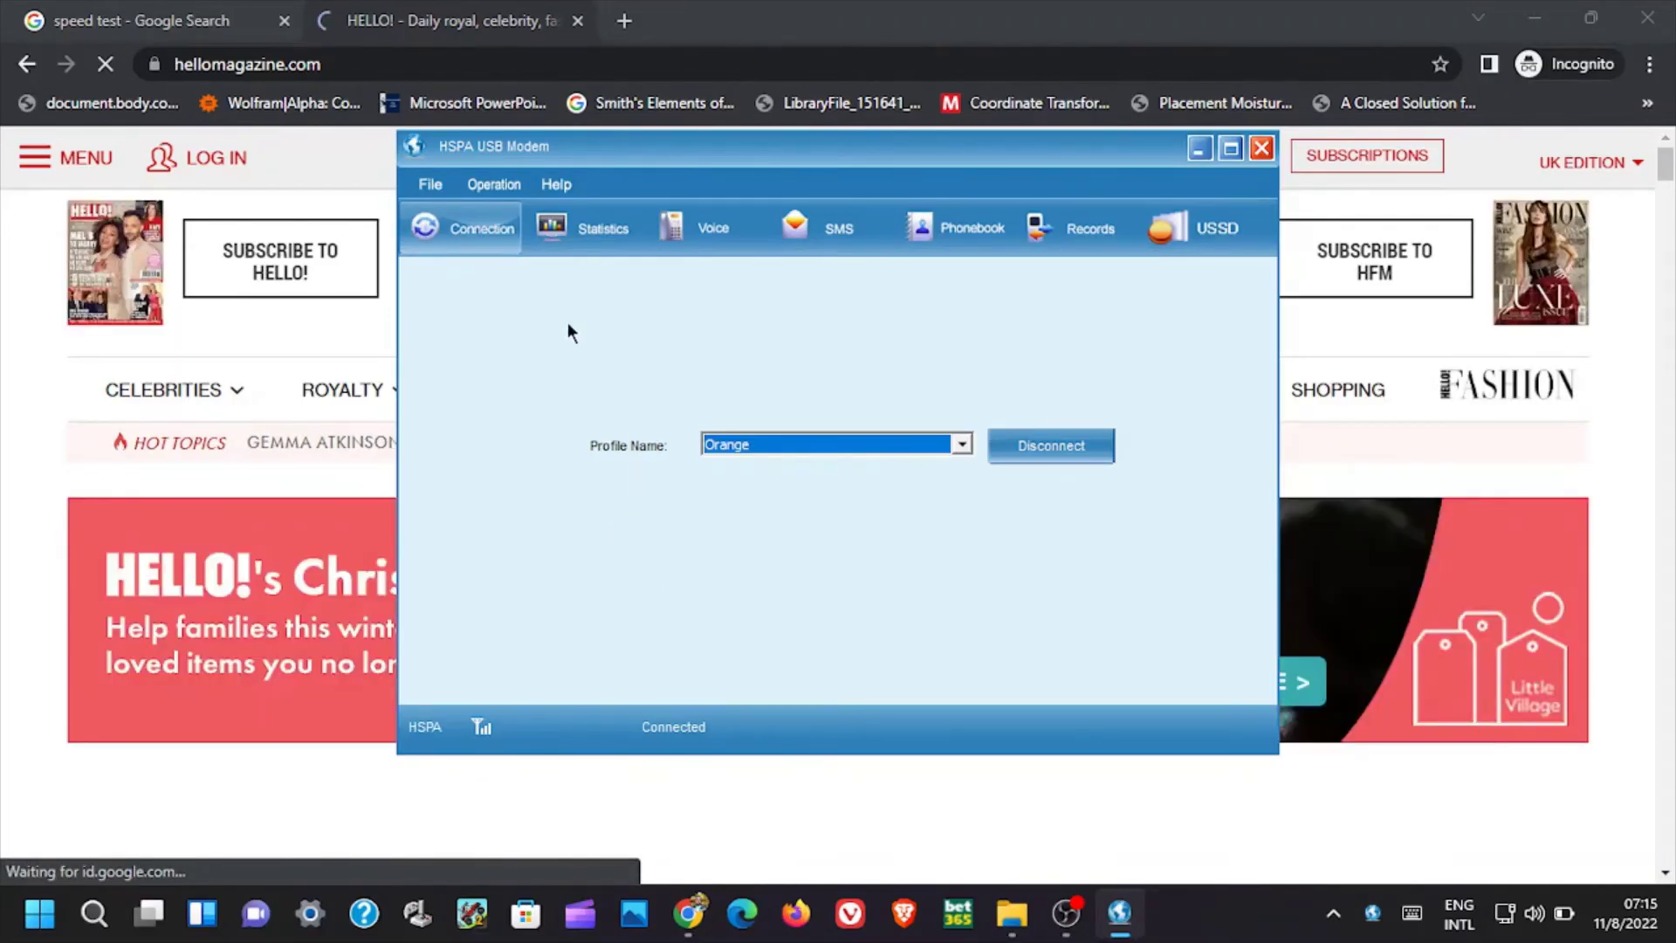
click(583, 227)
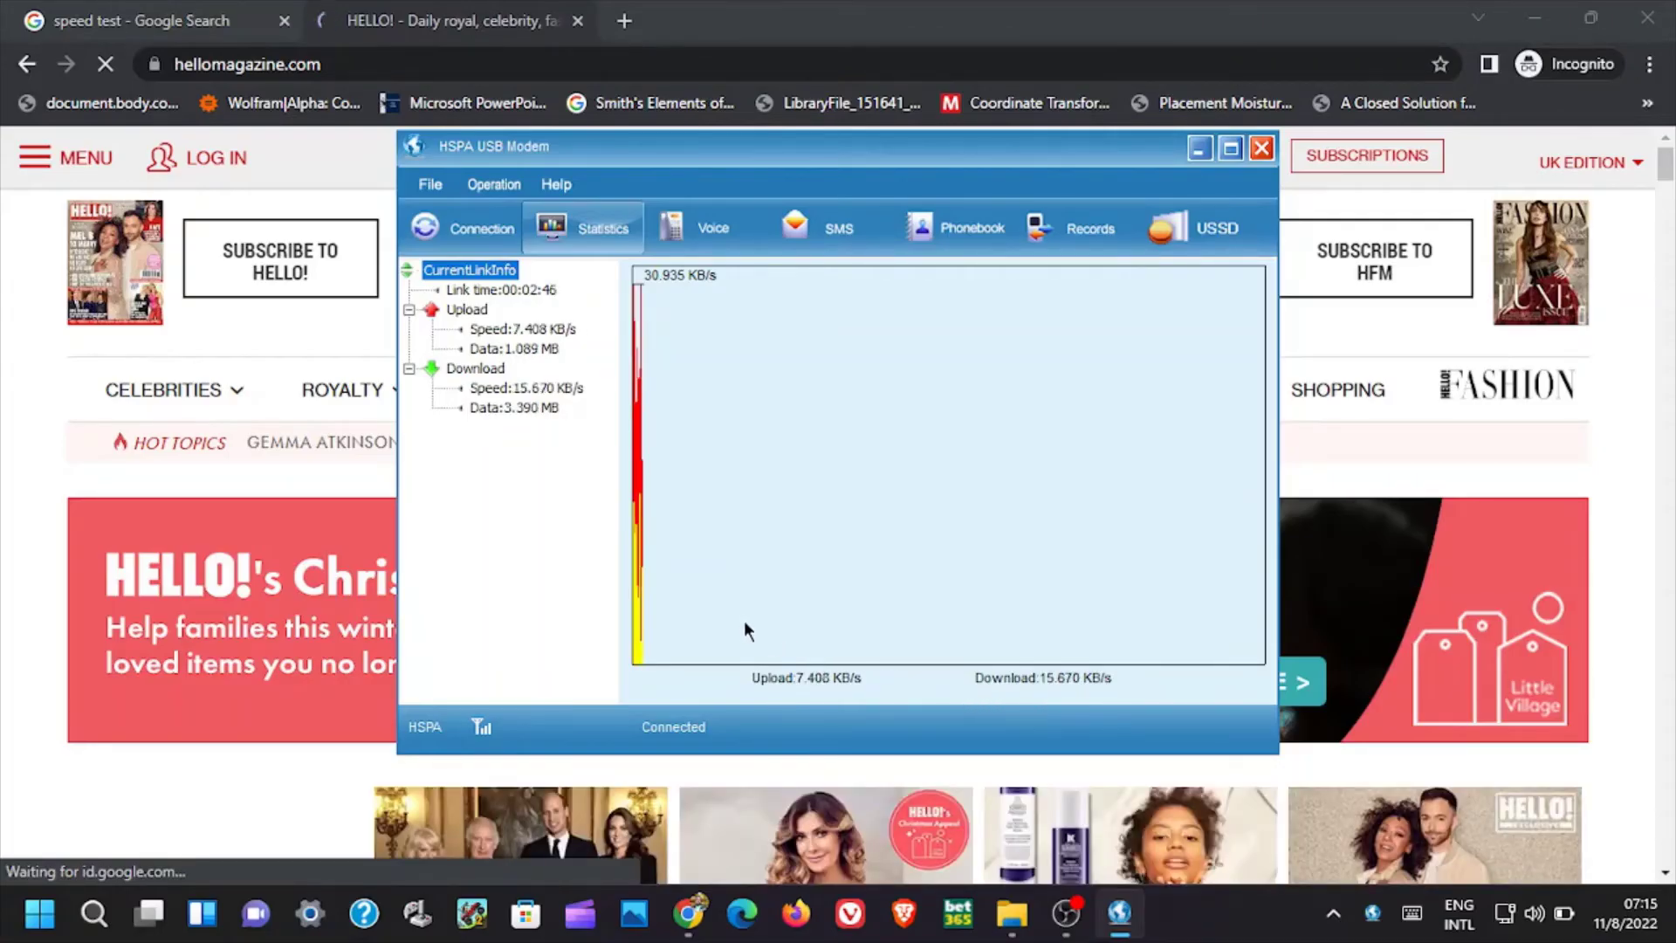
click(694, 227)
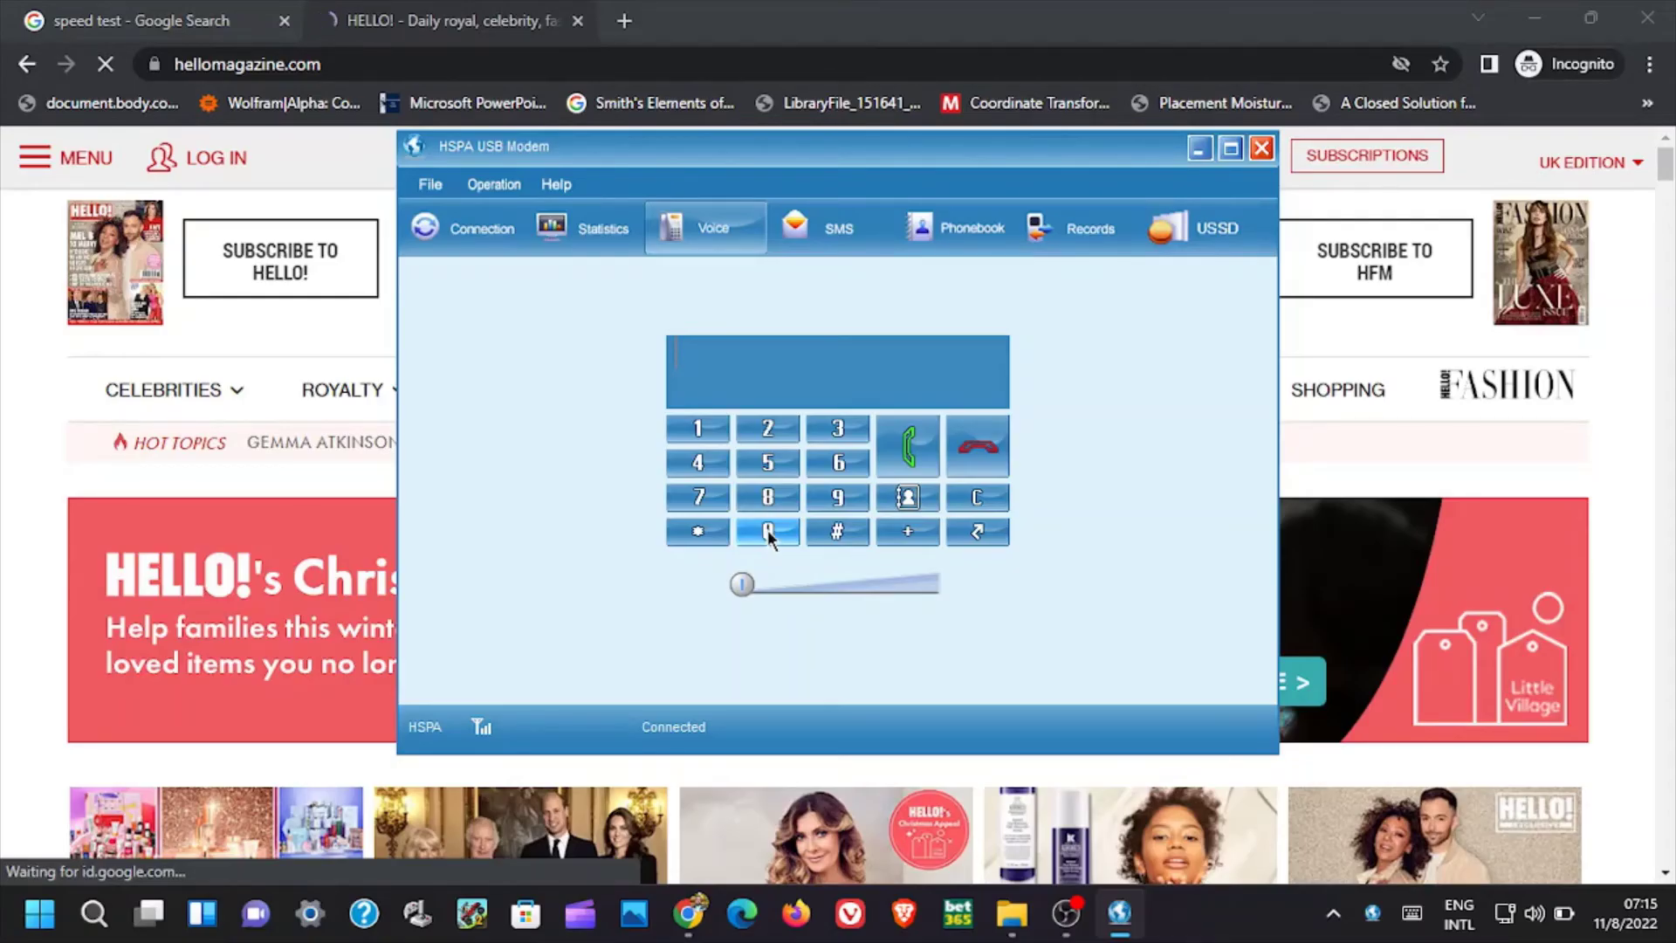
Dial a 10-digit test number, place the call, then open the empty SMS Inbox
click(769, 534)
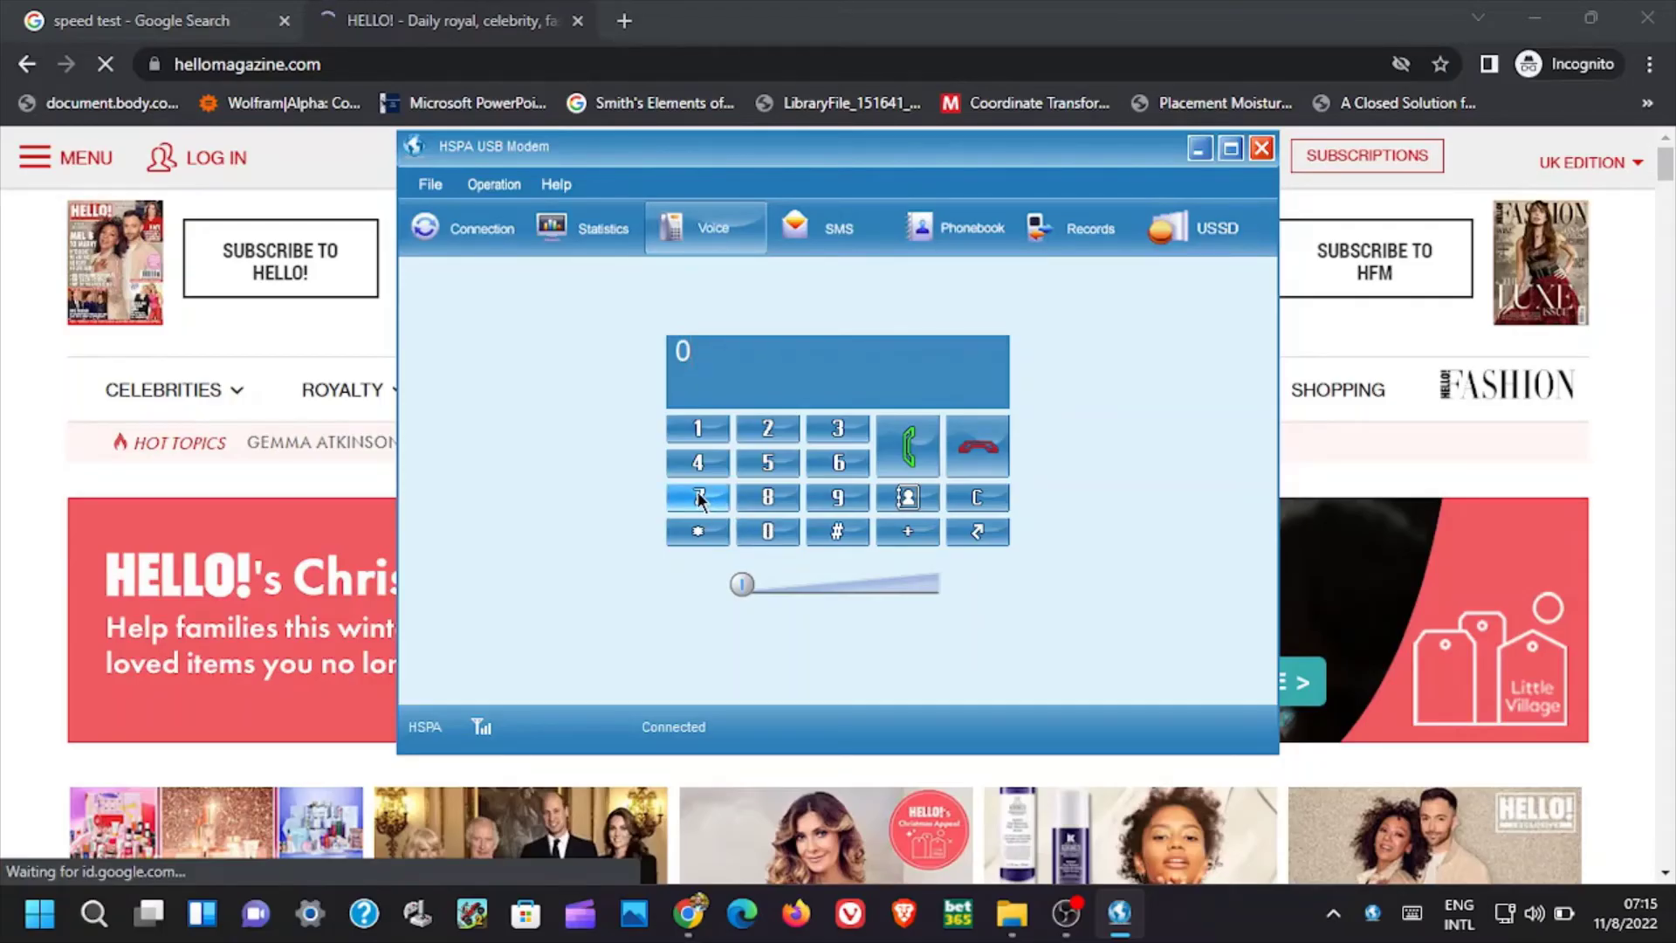
click(699, 498)
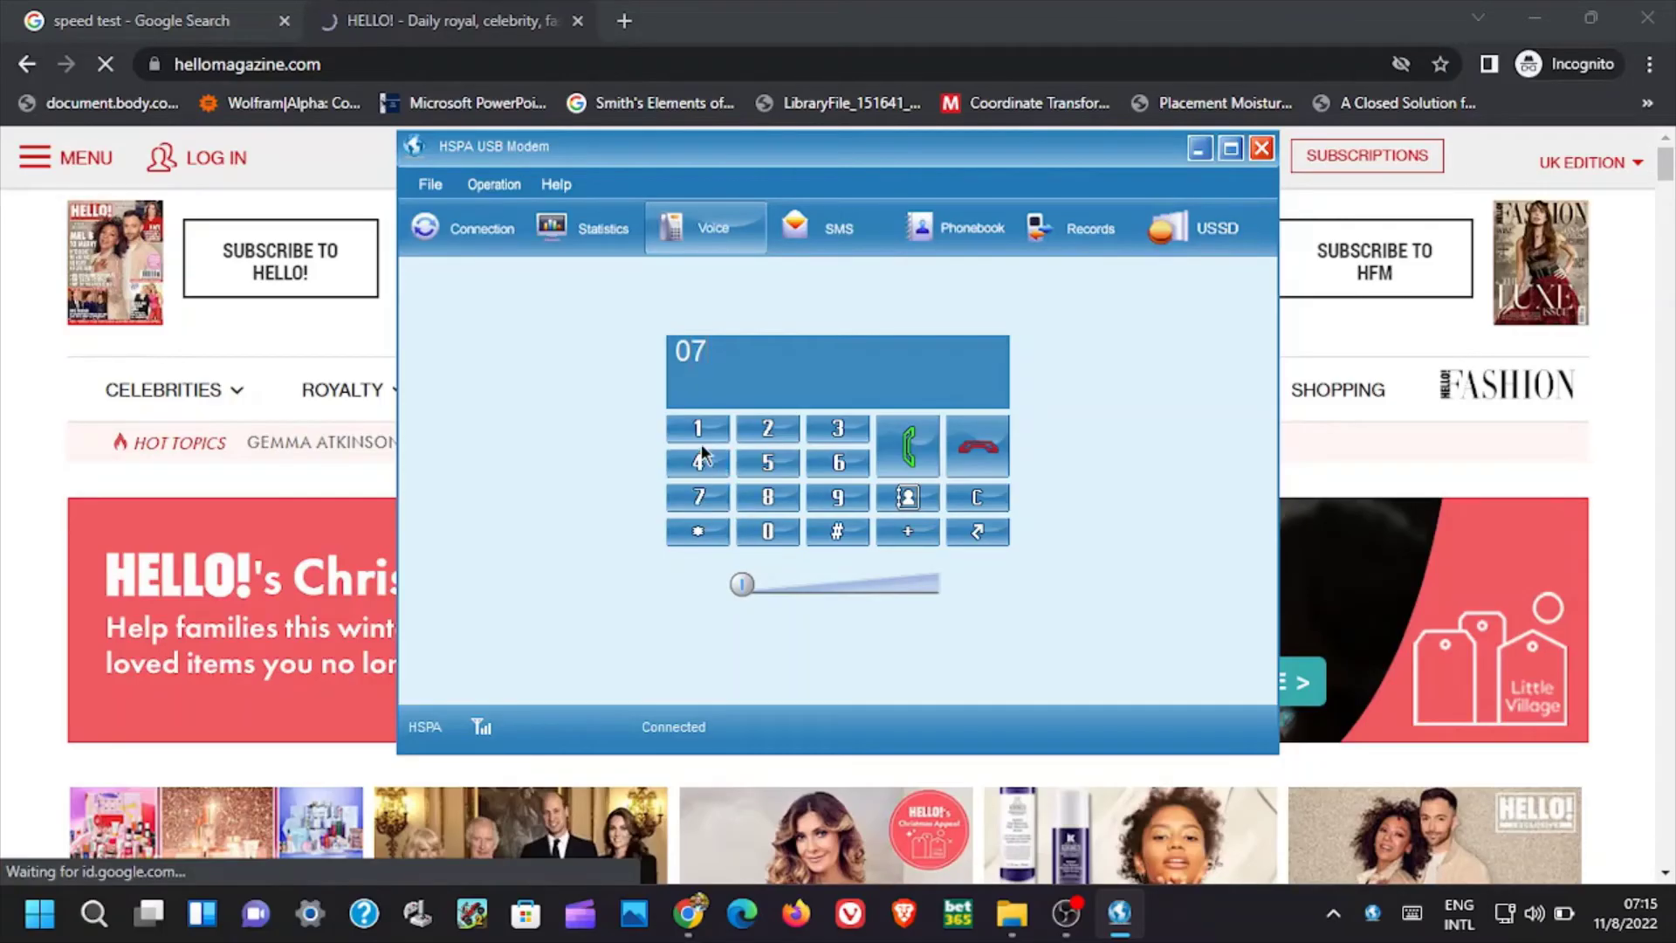
click(699, 430)
click(759, 431)
click(831, 430)
click(707, 461)
click(770, 461)
click(838, 462)
click(700, 496)
click(768, 497)
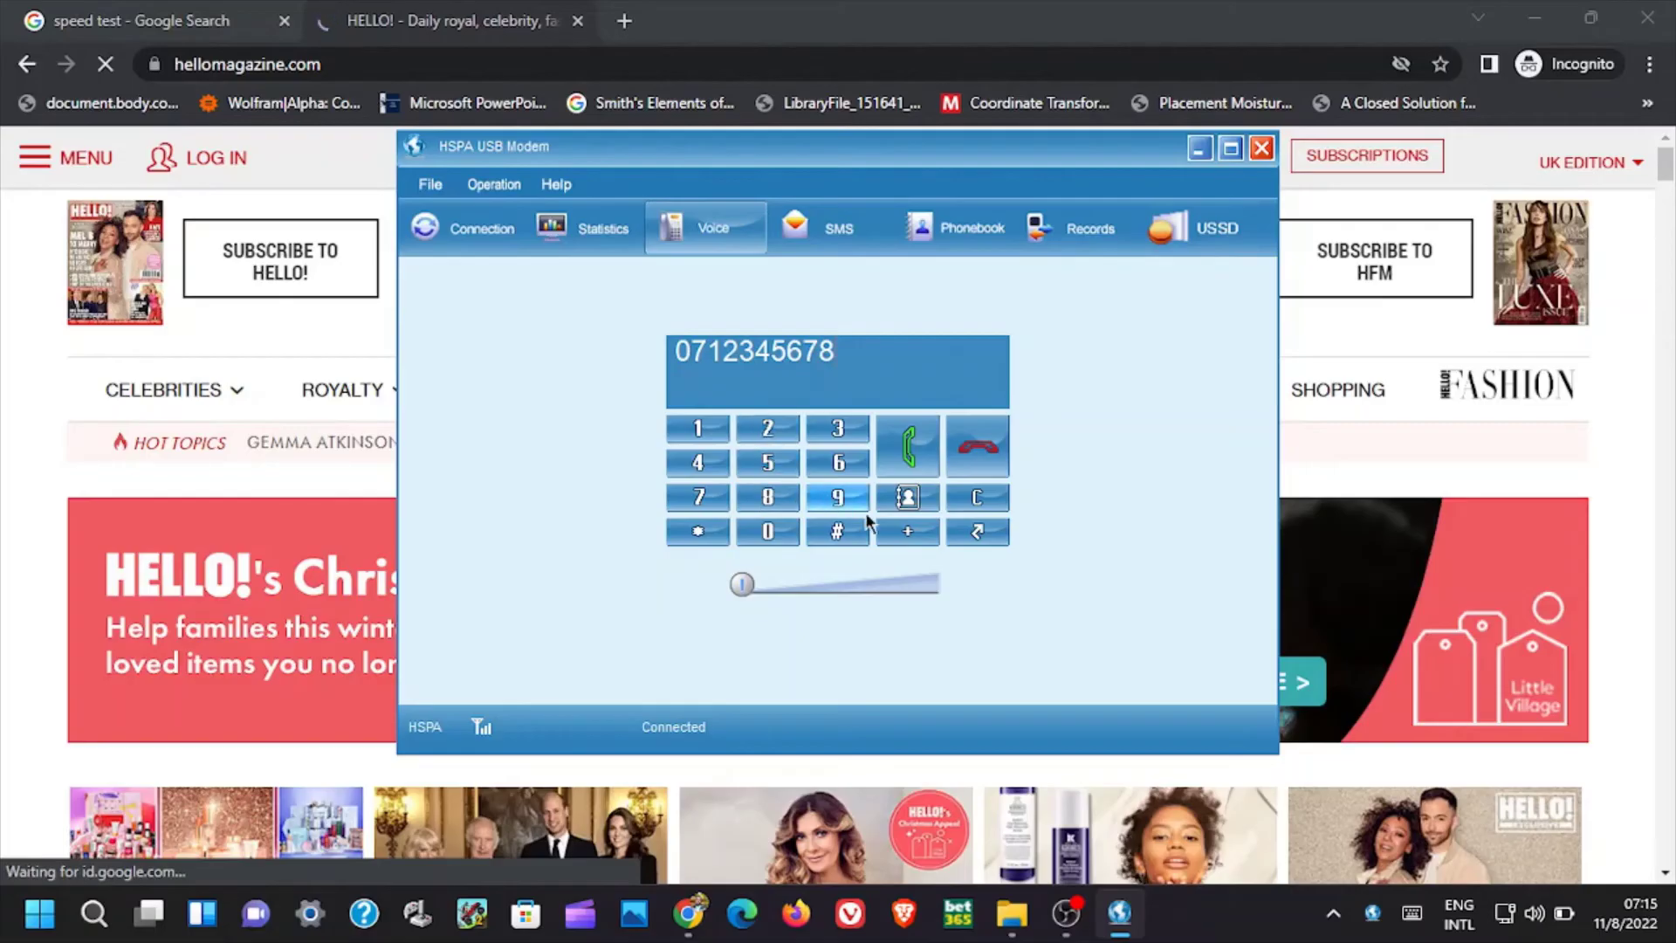
click(884, 436)
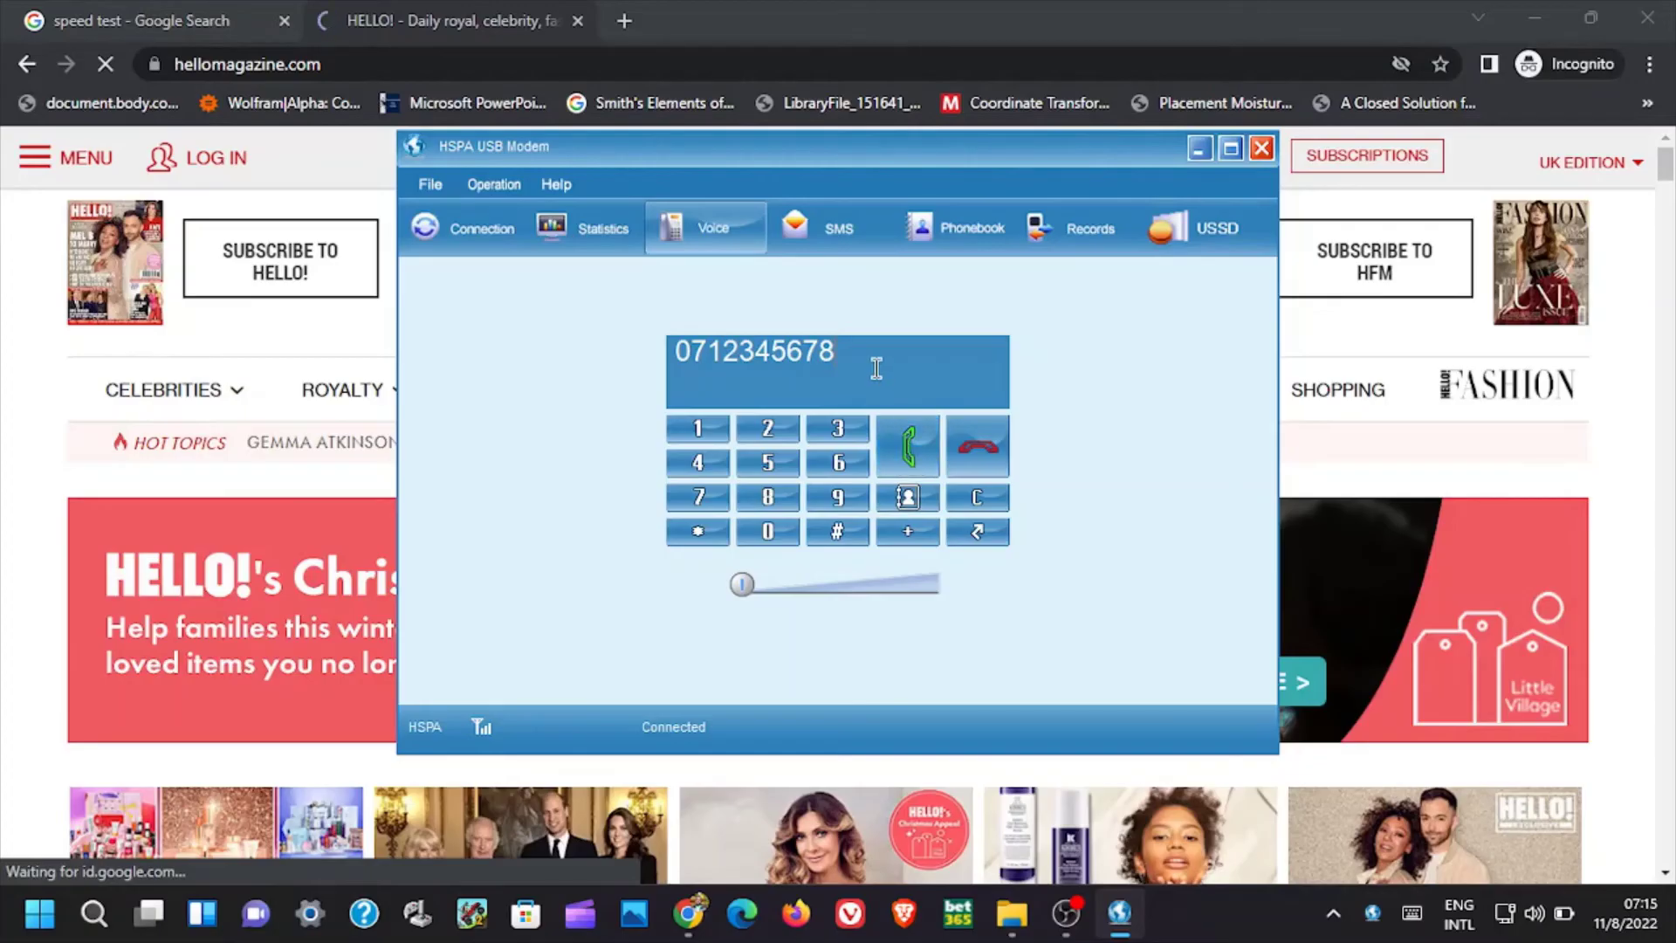
click(808, 218)
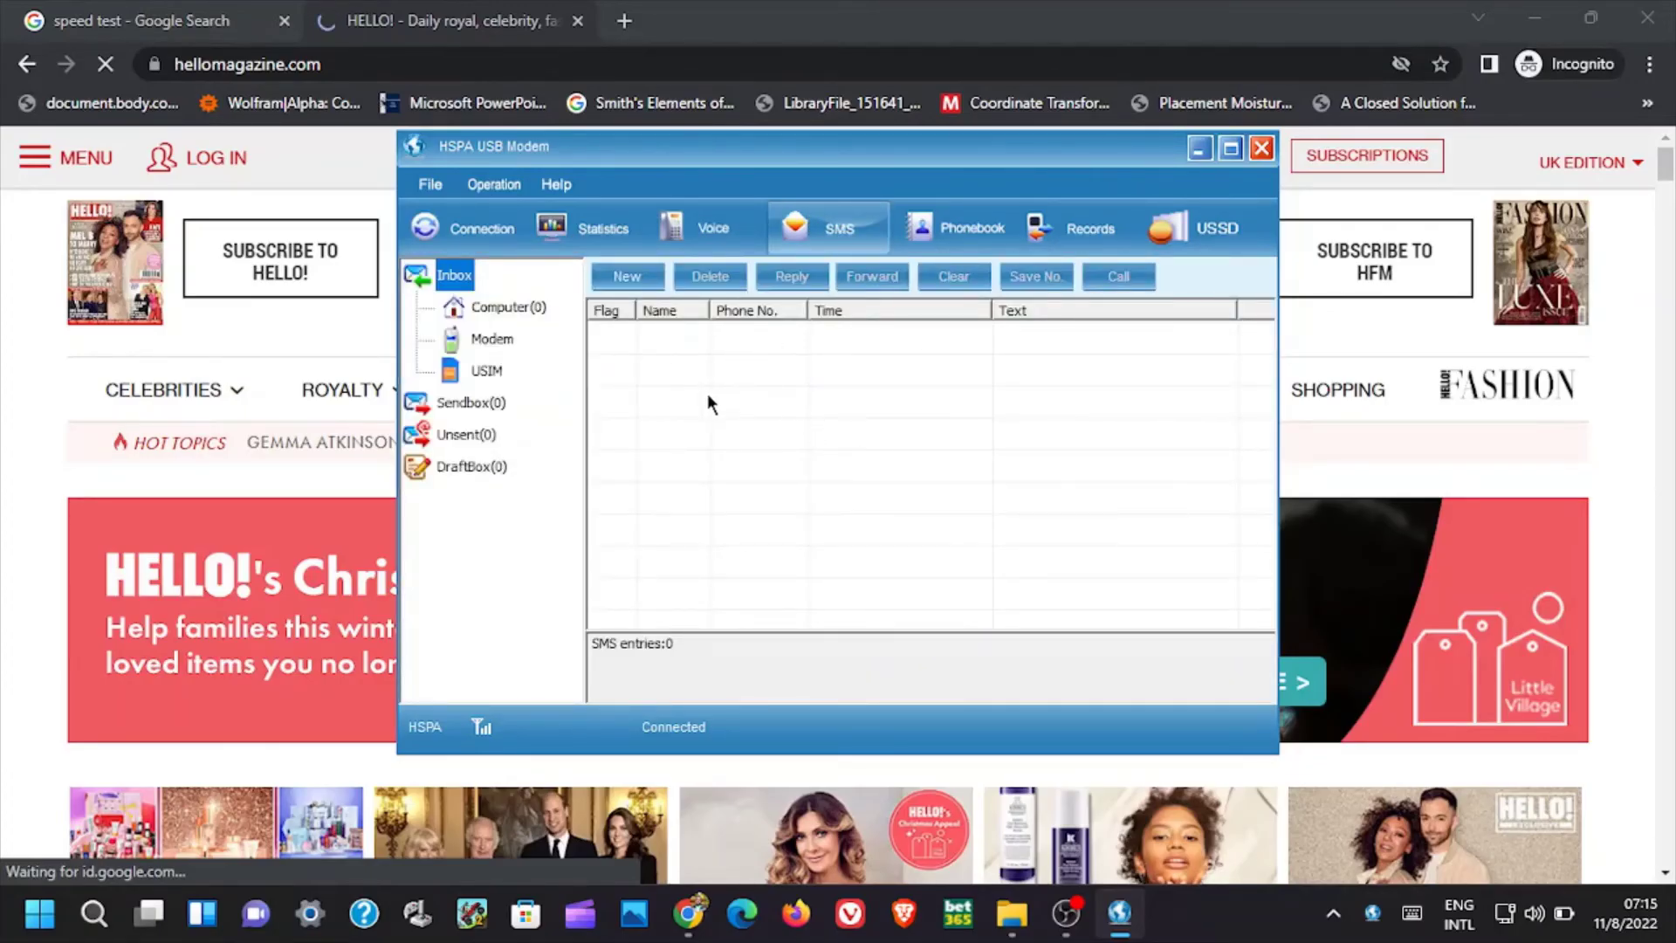
Confirm the Sendbox and Unsent SMS folders show 0, then view the Phonebook's Customer Care contact
click(463, 402)
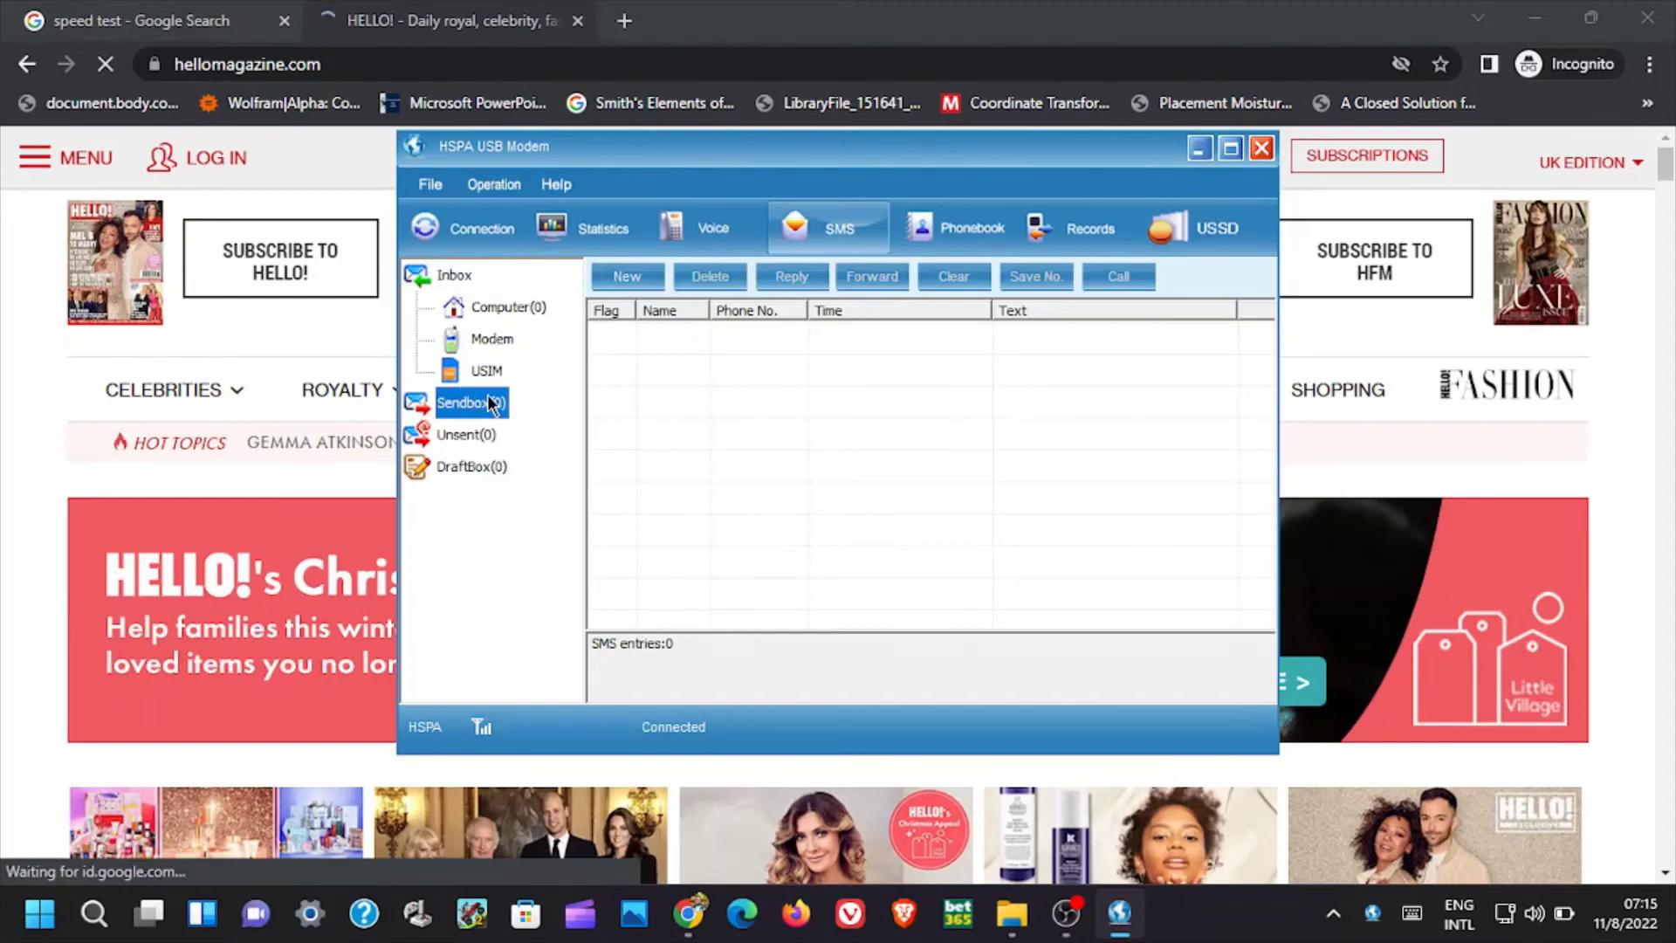
click(466, 433)
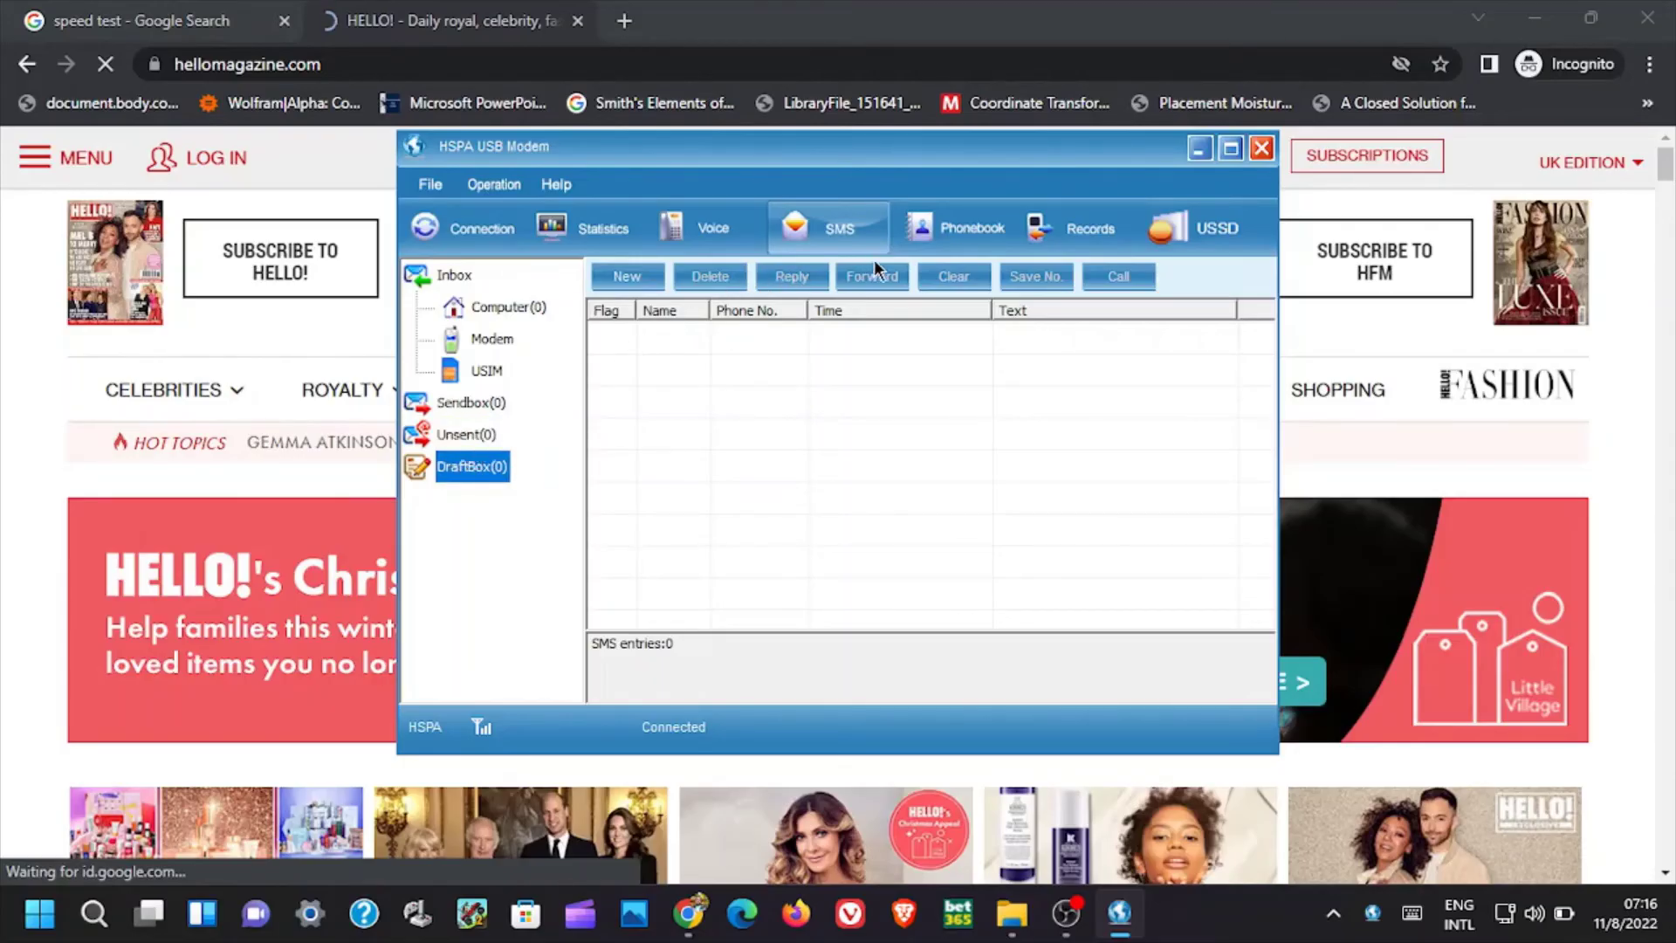
click(948, 227)
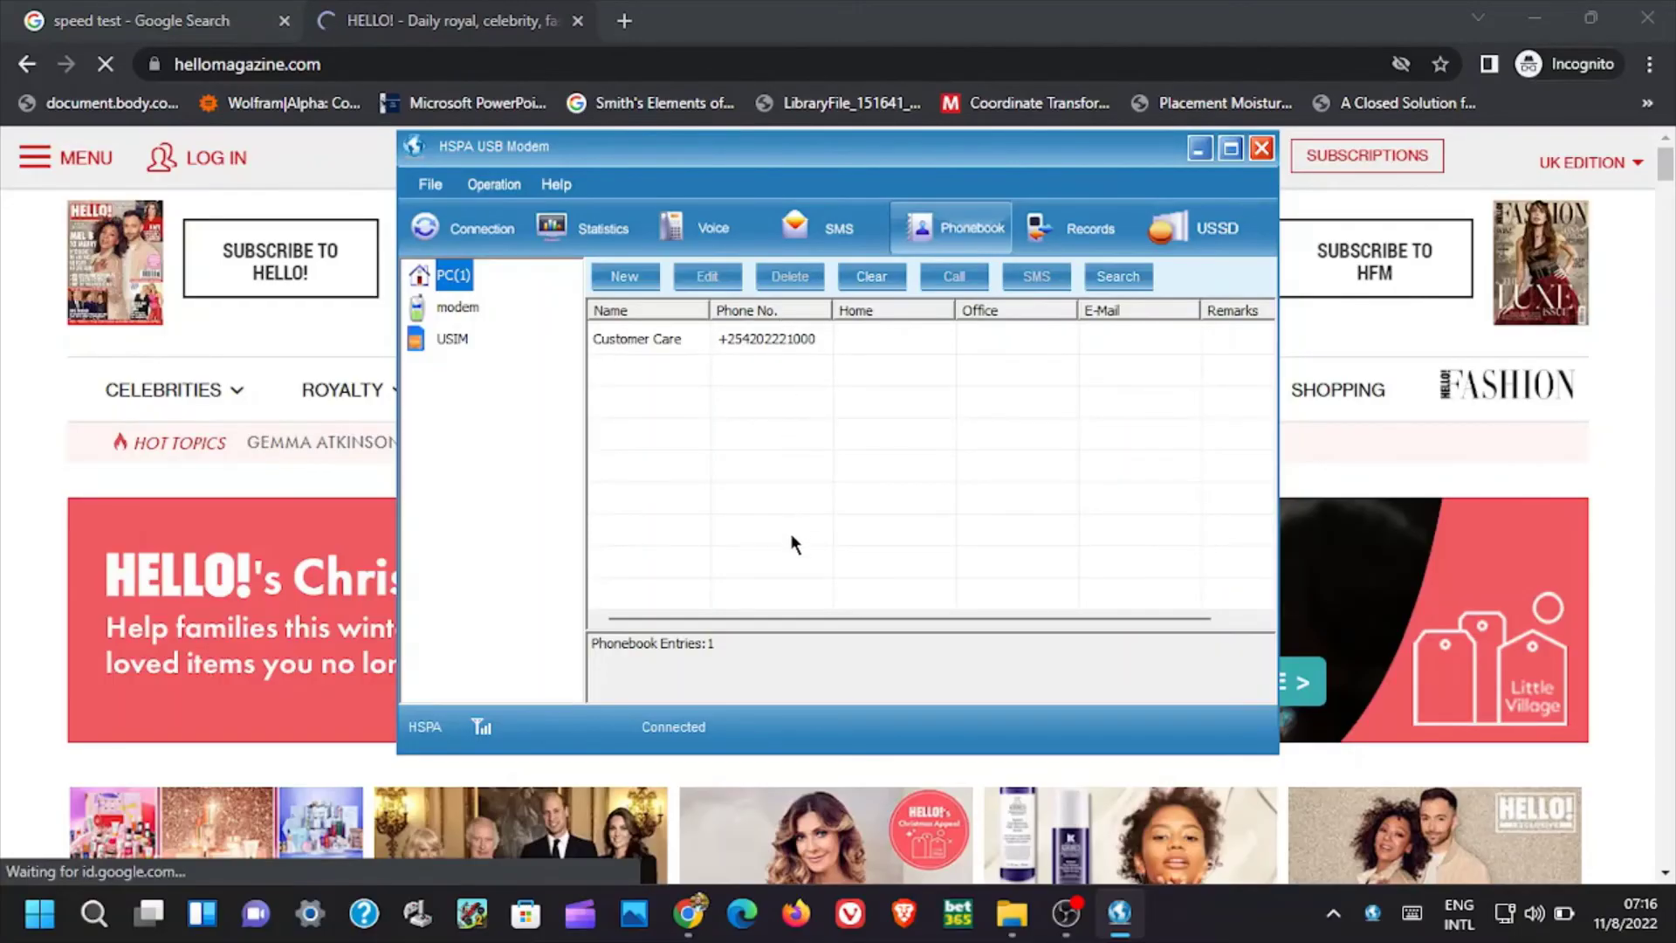
View the Records call history listing three accepted calls from 01/04/2022
click(1082, 234)
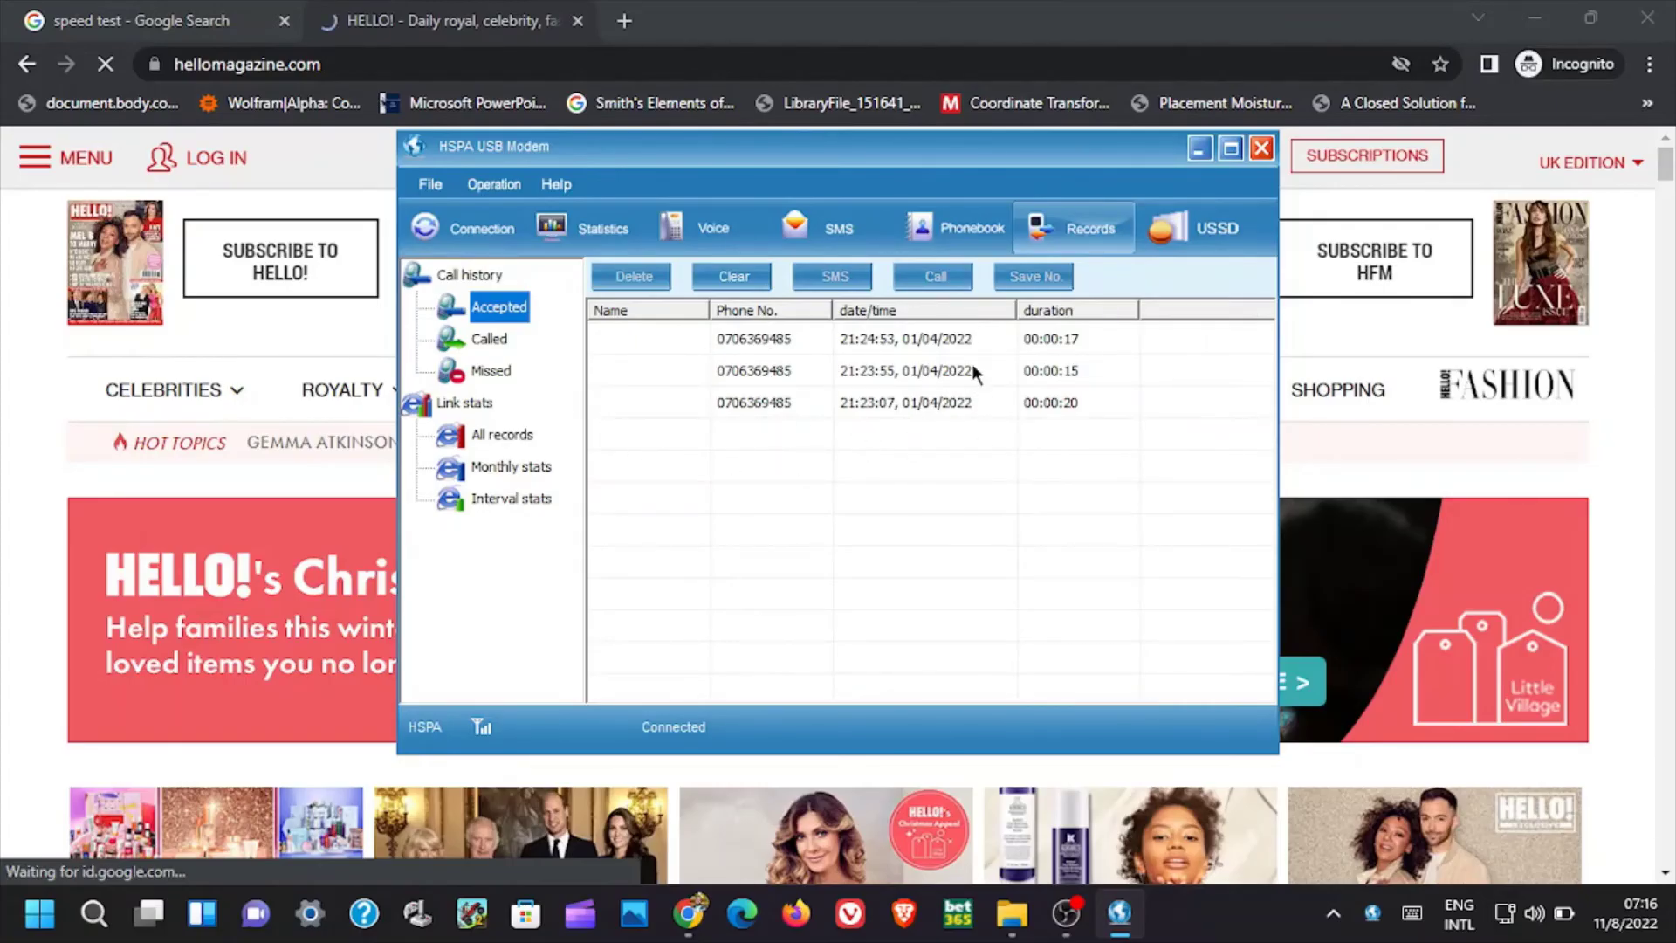
Send the USSD code *100#, then go back to the Connection page for the Orange profile
click(1194, 220)
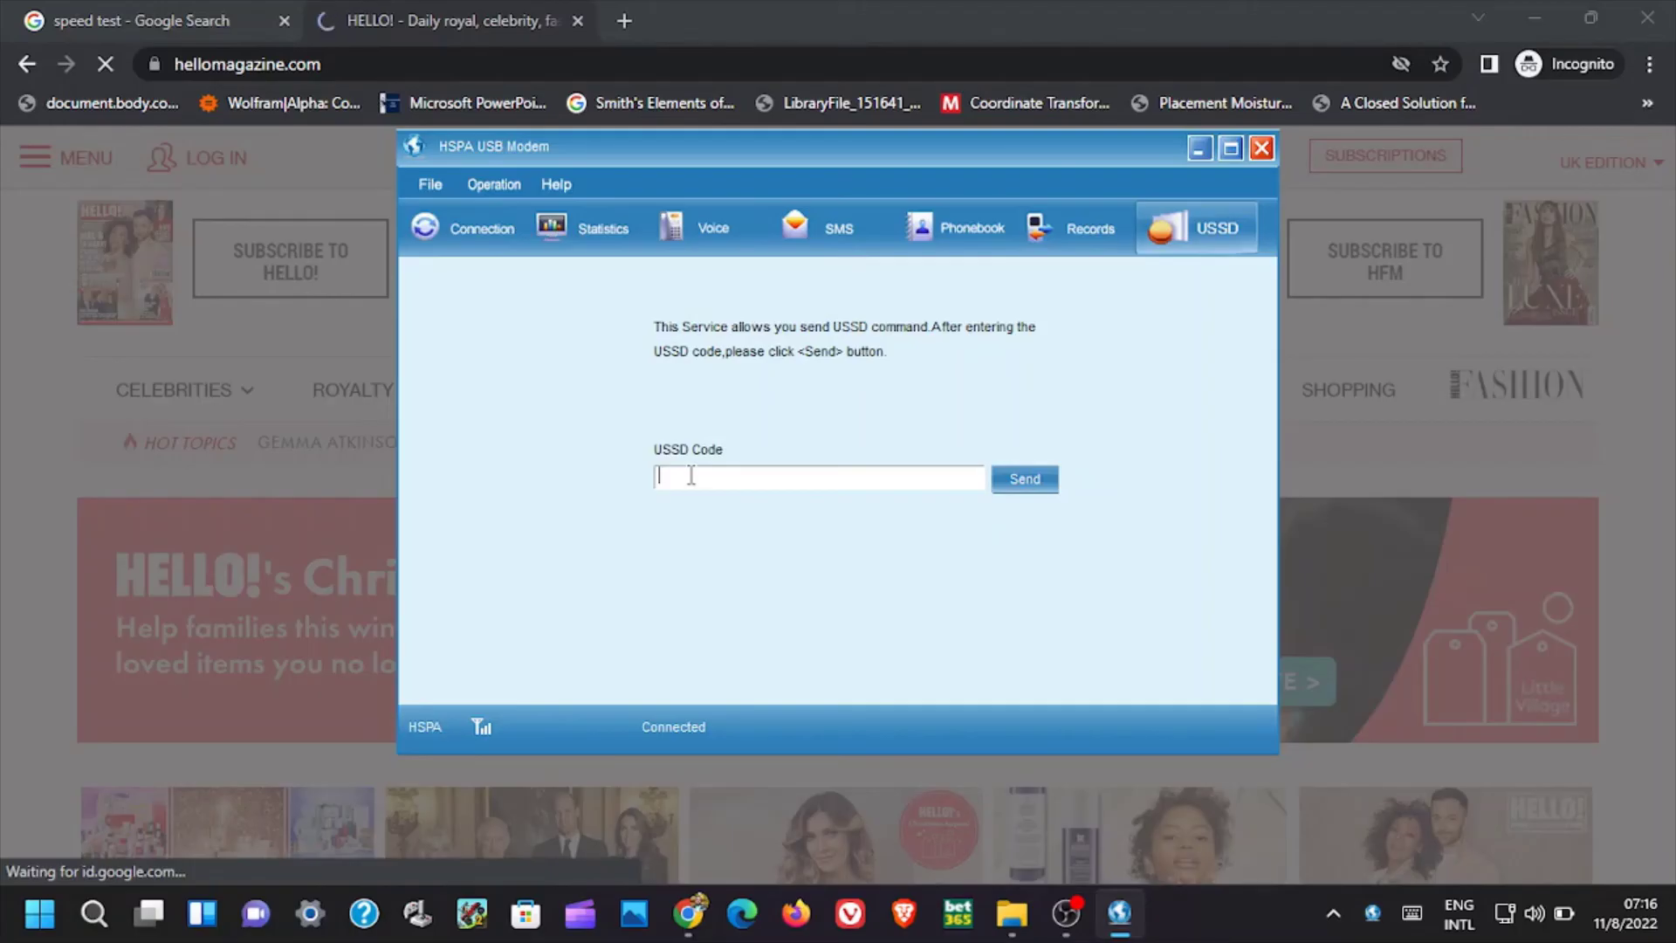
text(*100#)
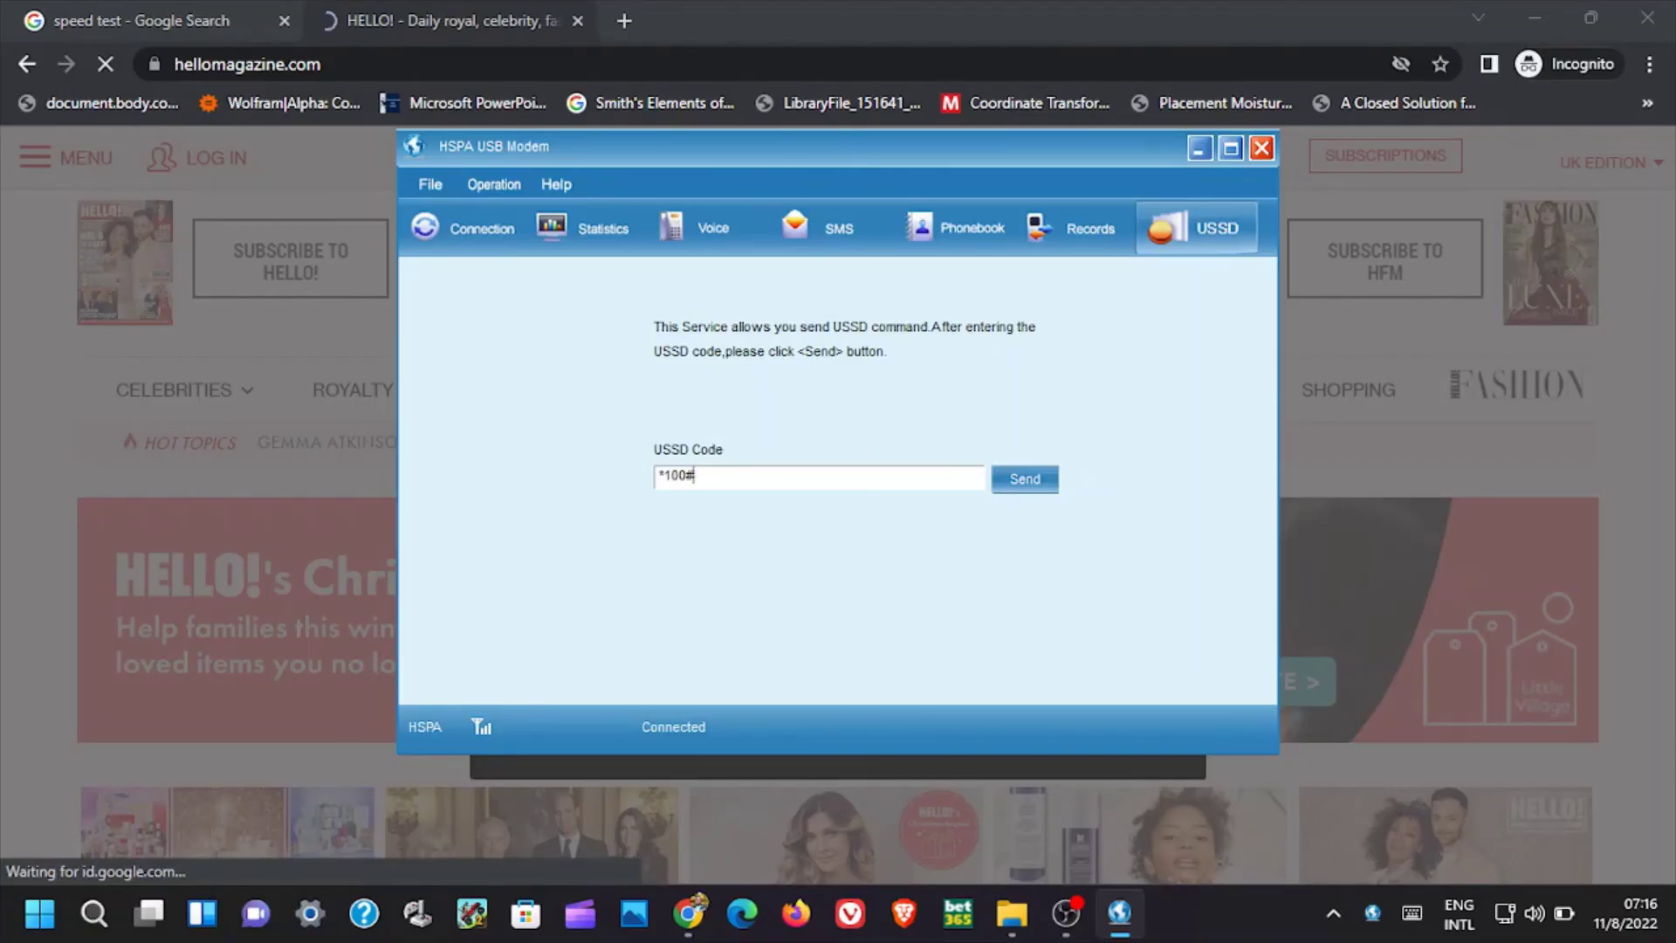
click(1004, 481)
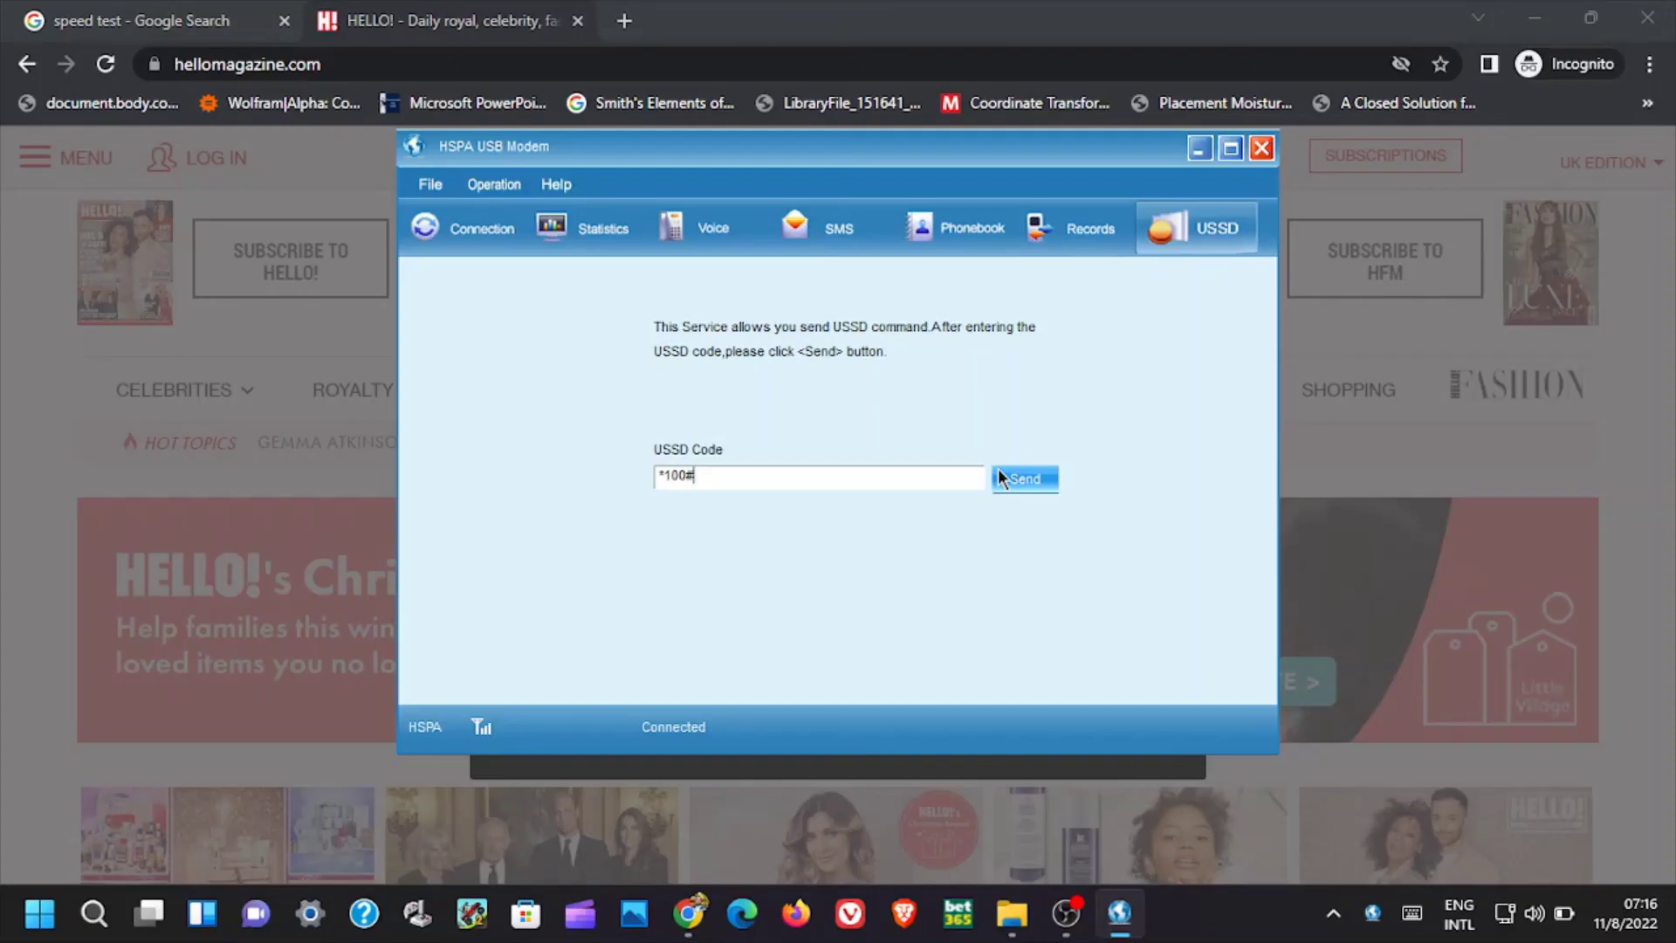
click(474, 220)
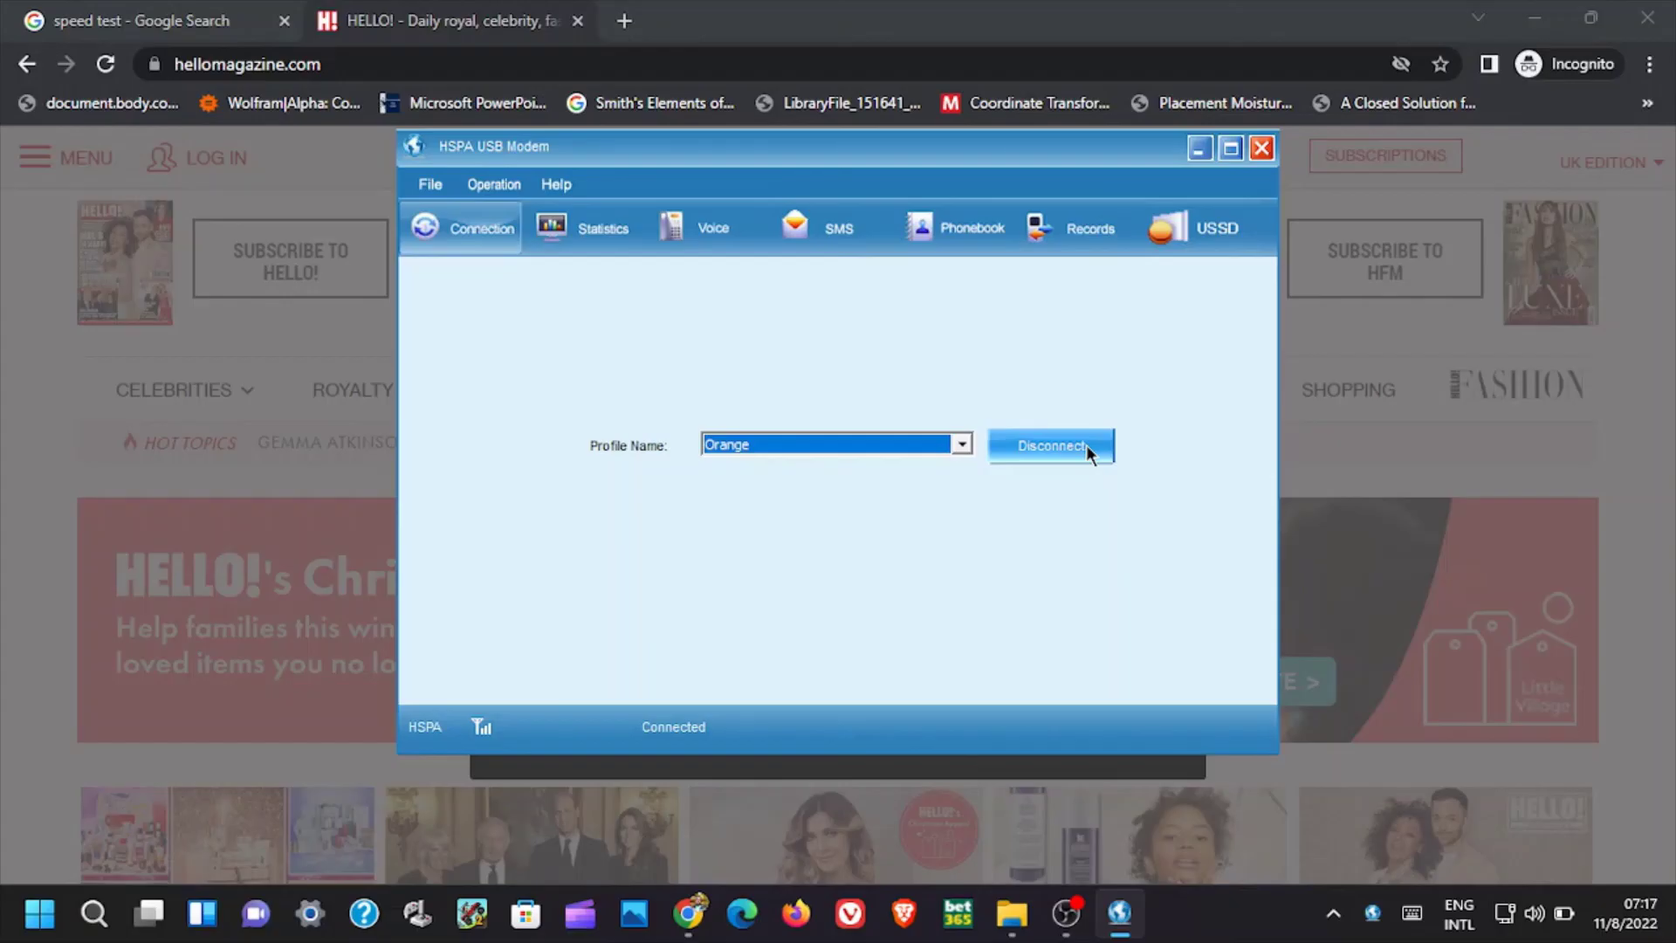
click(506, 183)
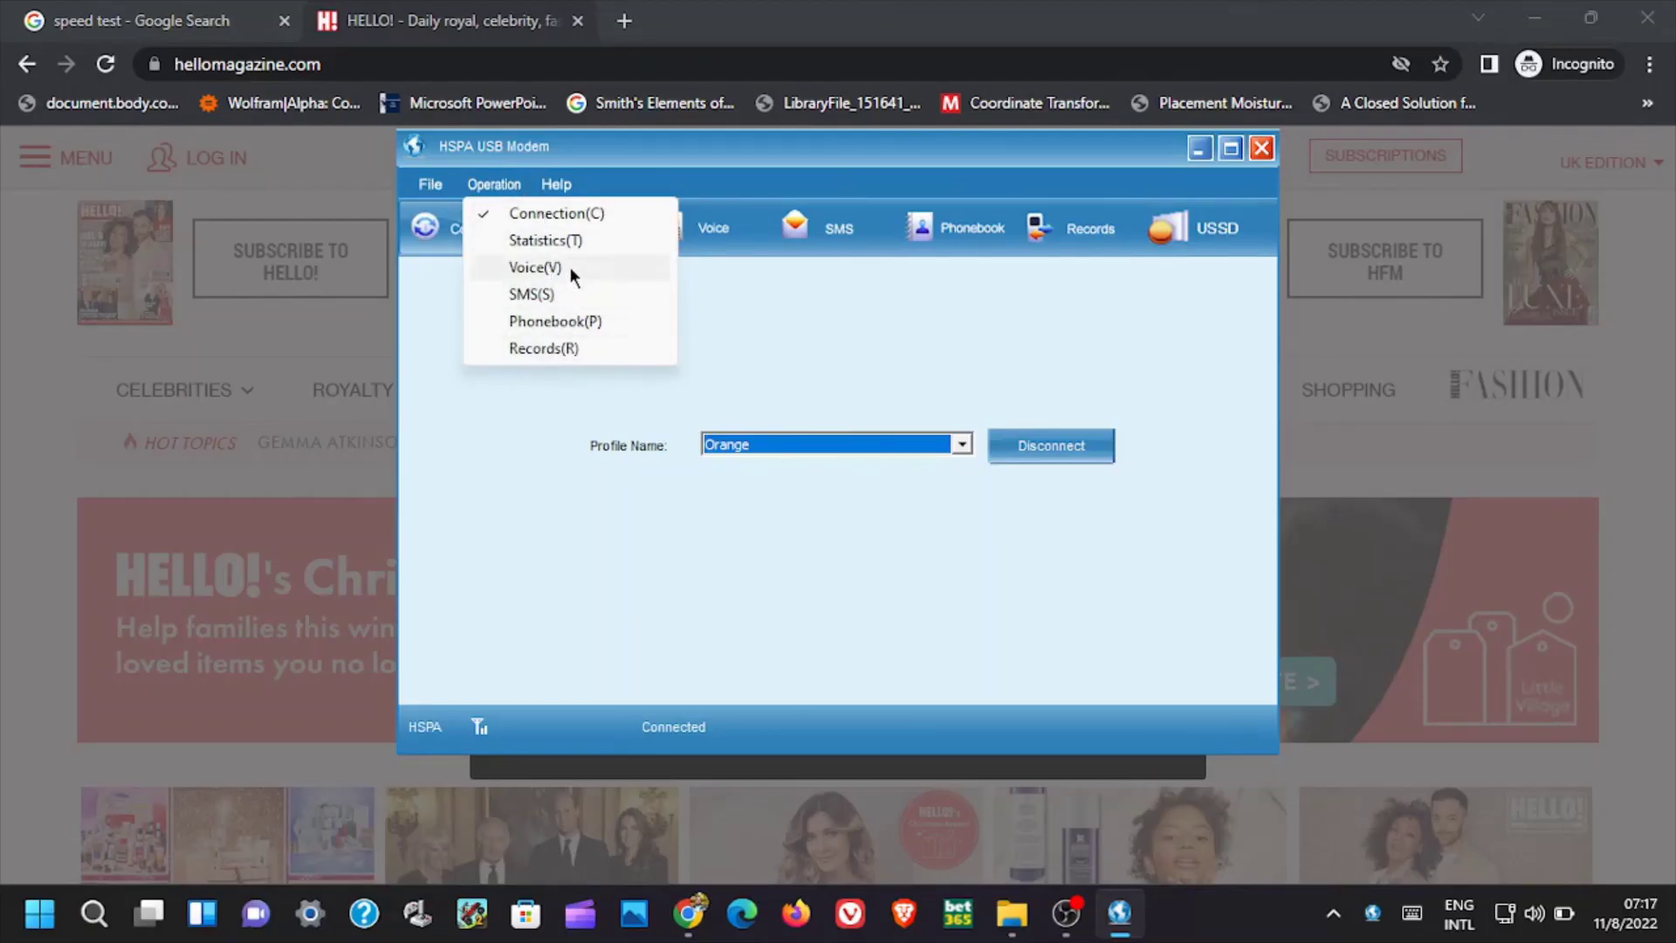
mouse_move(553, 180)
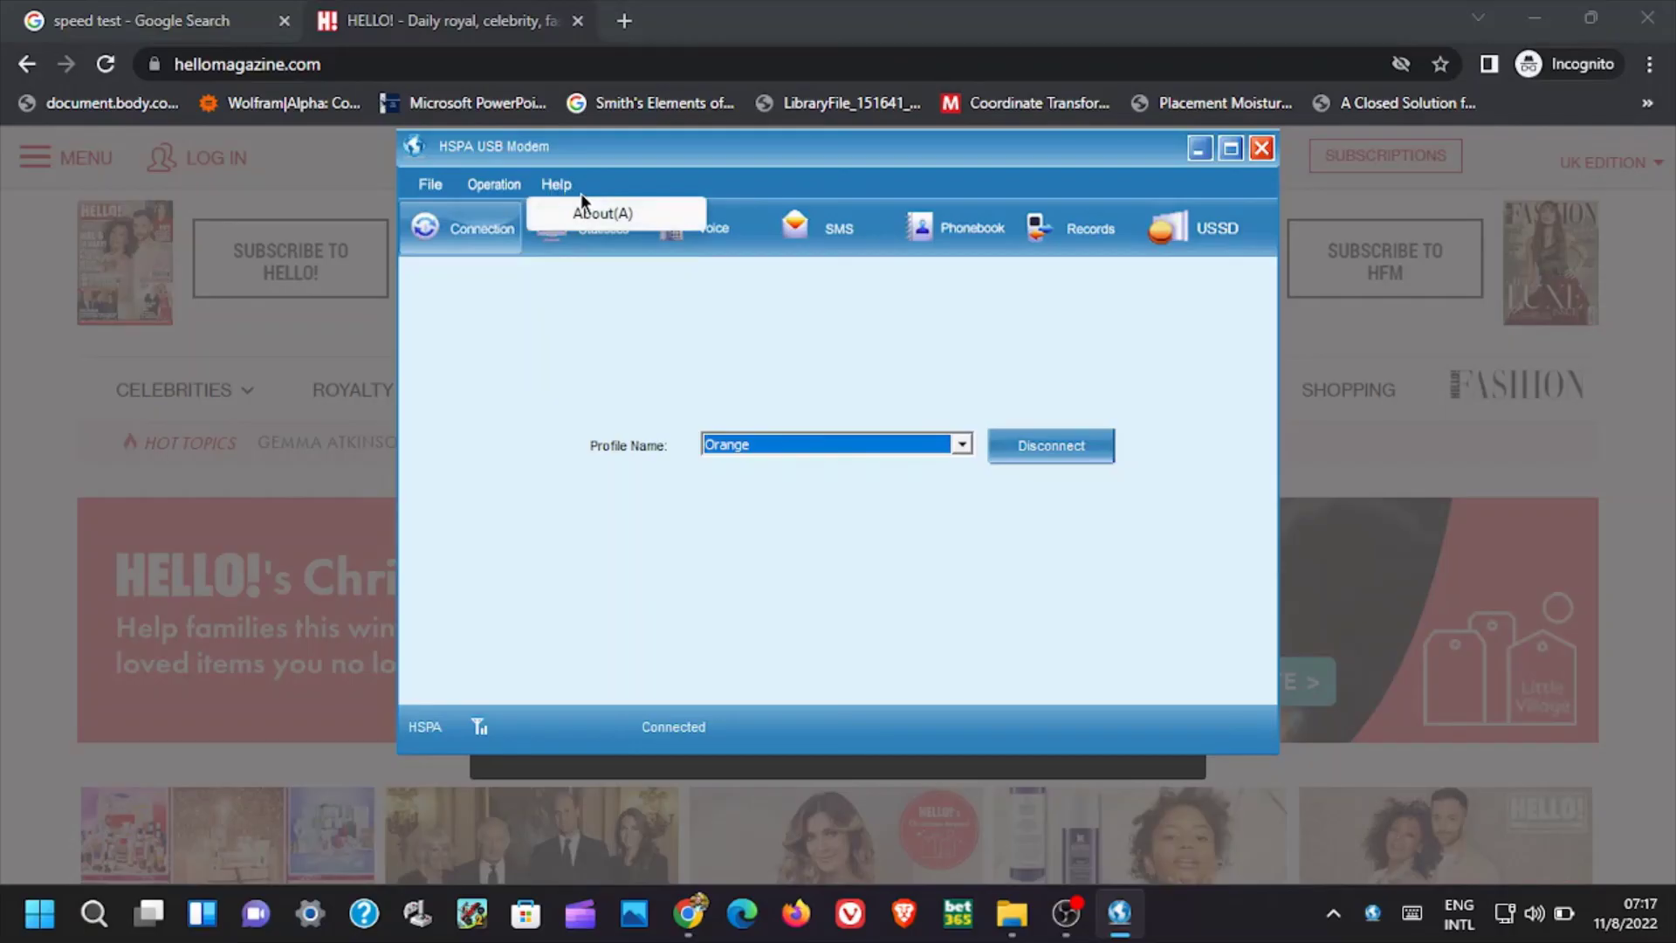
click(597, 355)
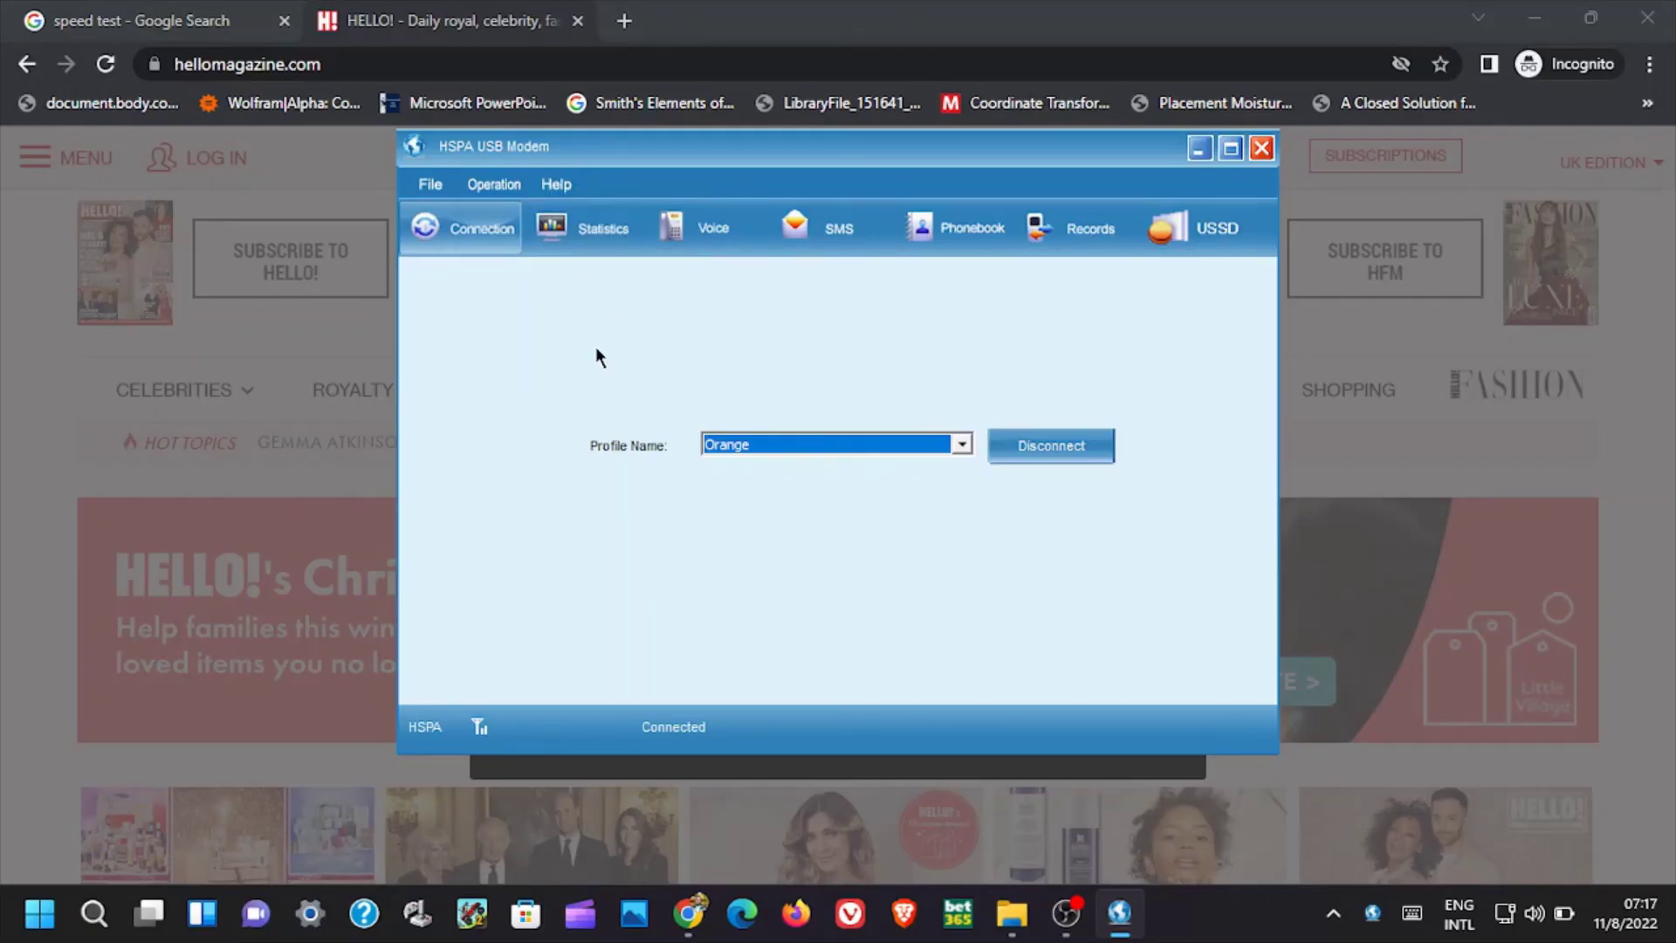